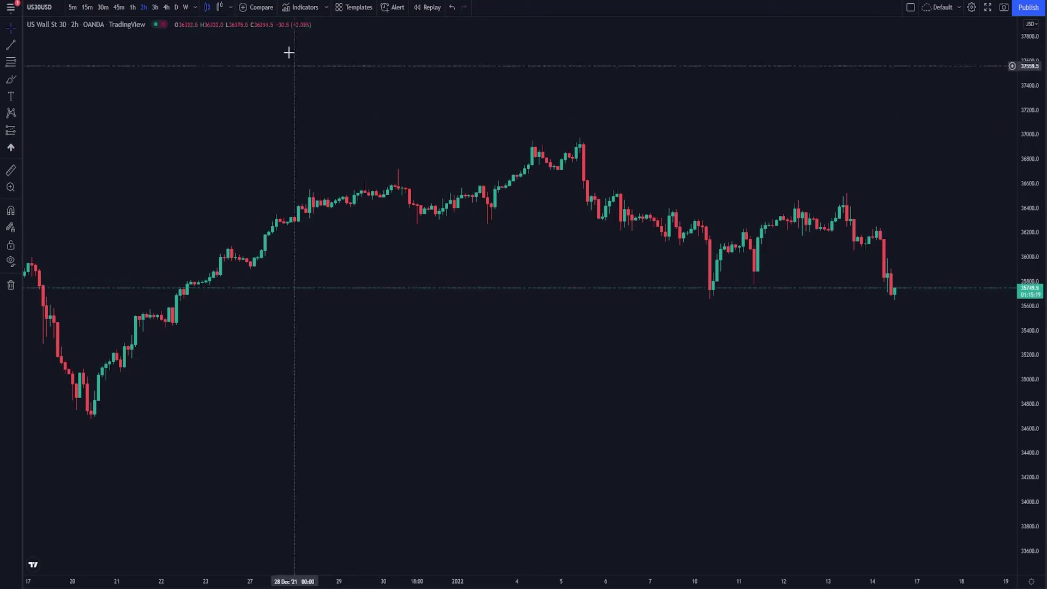
Add the invite-only TB Pro and TO Panel indicators to the US30USD chart.
click(291, 8)
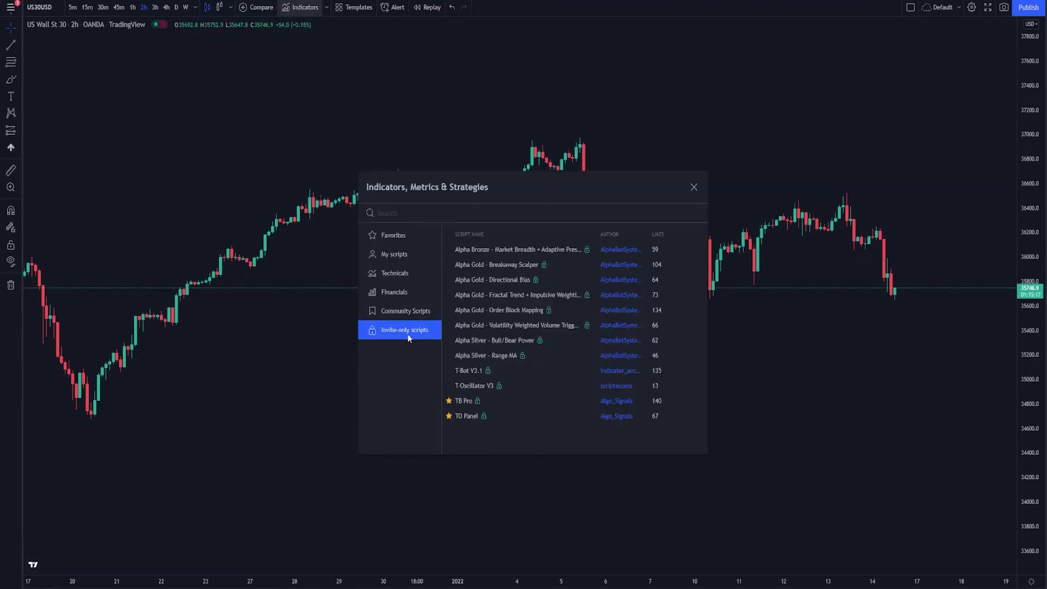
click(500, 400)
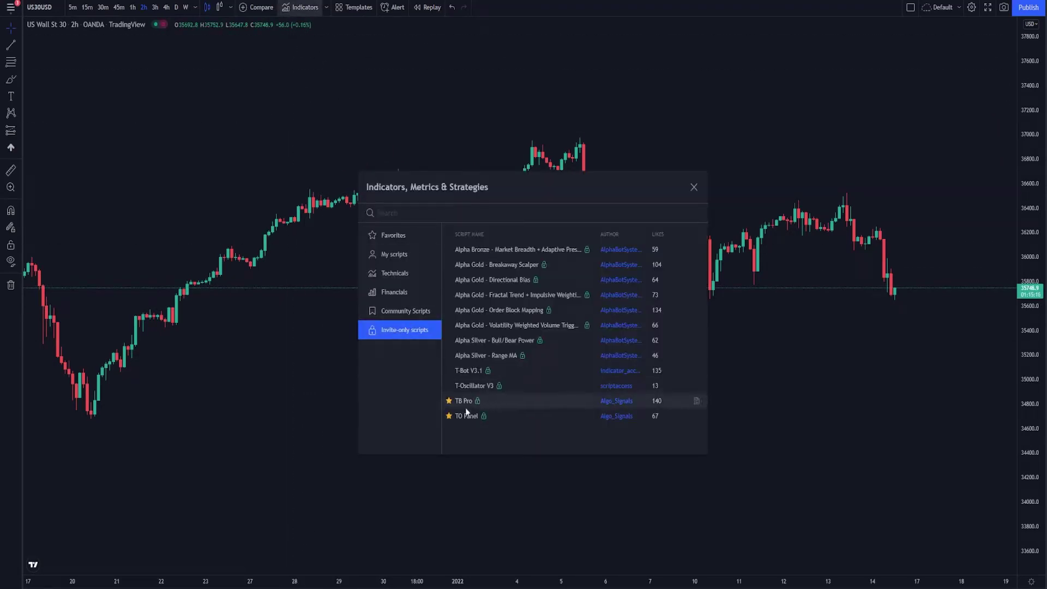
click(499, 415)
key(Escape)
mouse_move(722, 368)
mouse_down()
mouse_move(774, 367)
mouse_move(738, 364)
mouse_up()
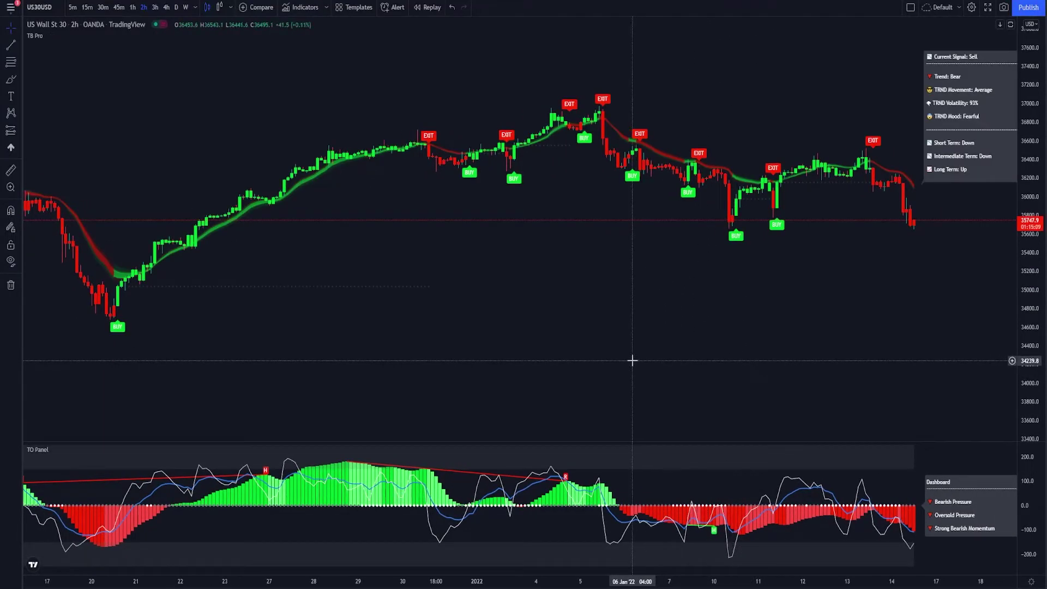
drag(632, 355, 607, 334)
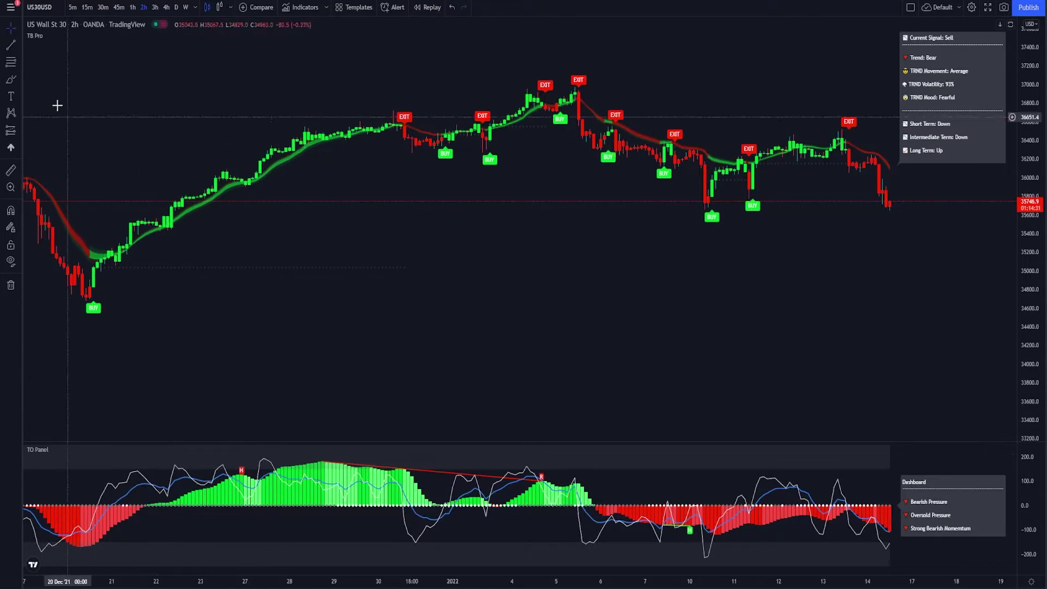
Review the input settings of the TB Pro and TO Panel indicators.
click(62, 36)
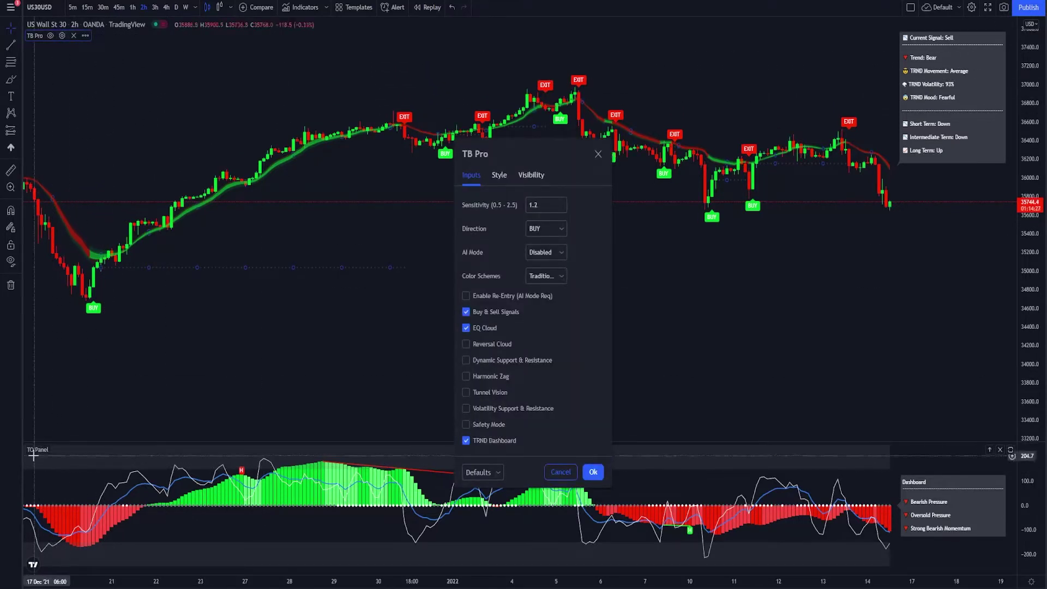
click(66, 451)
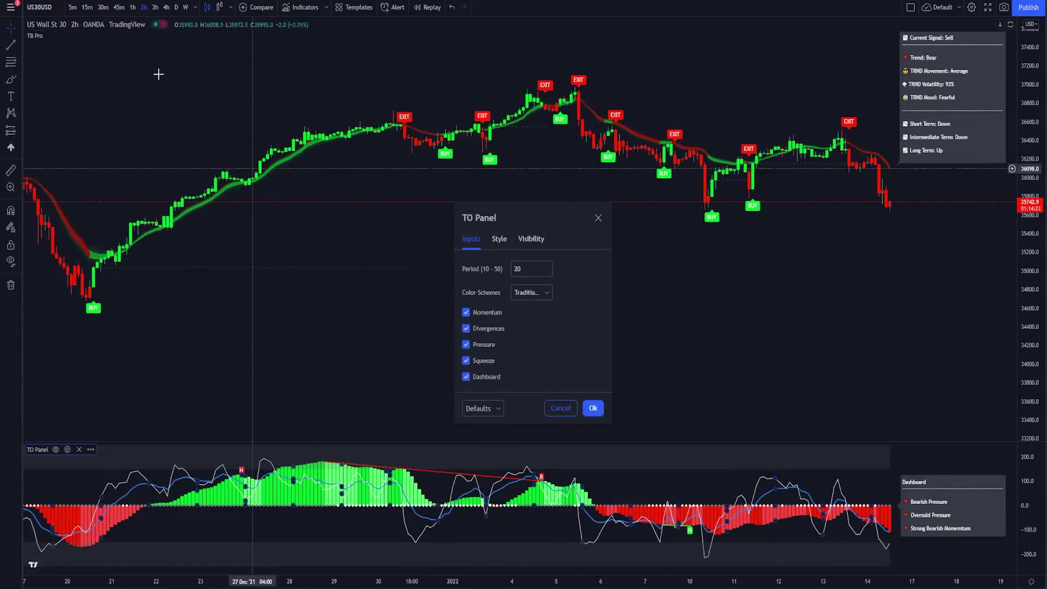
Turn off EQ Cloud and TRND Dashboard in TB Pro, keeping only Buy & Sell Signals enabled.
click(61, 35)
click(492, 311)
click(481, 327)
click(466, 440)
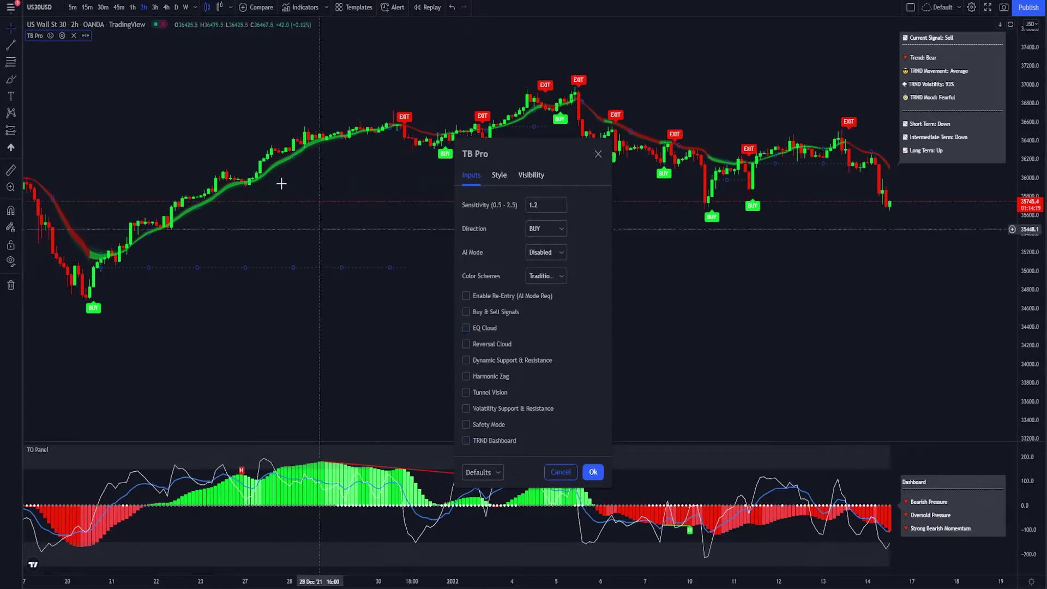
drag(545, 161, 579, 230)
click(537, 380)
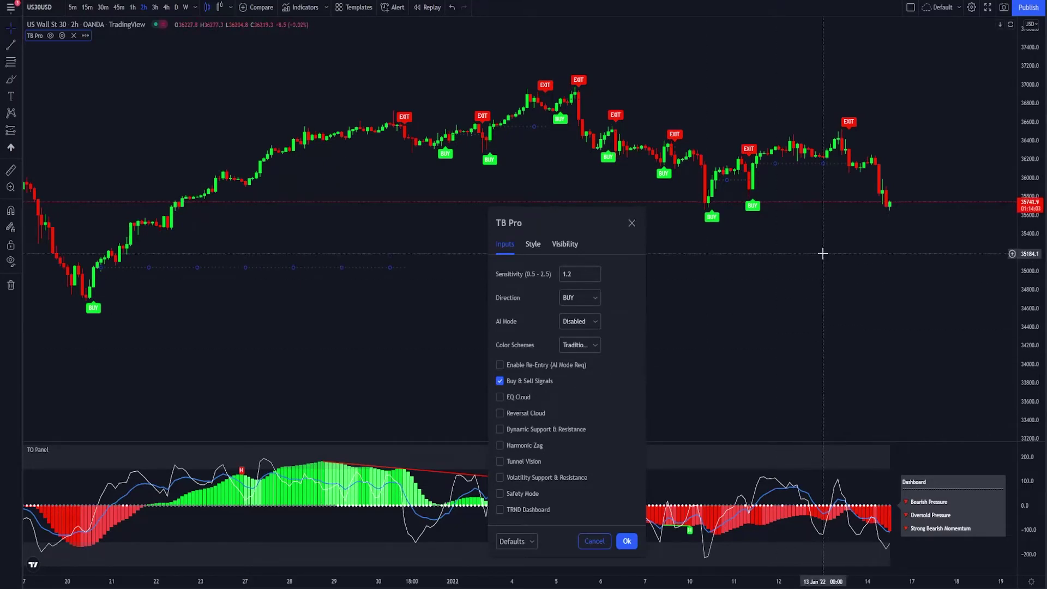
click(822, 255)
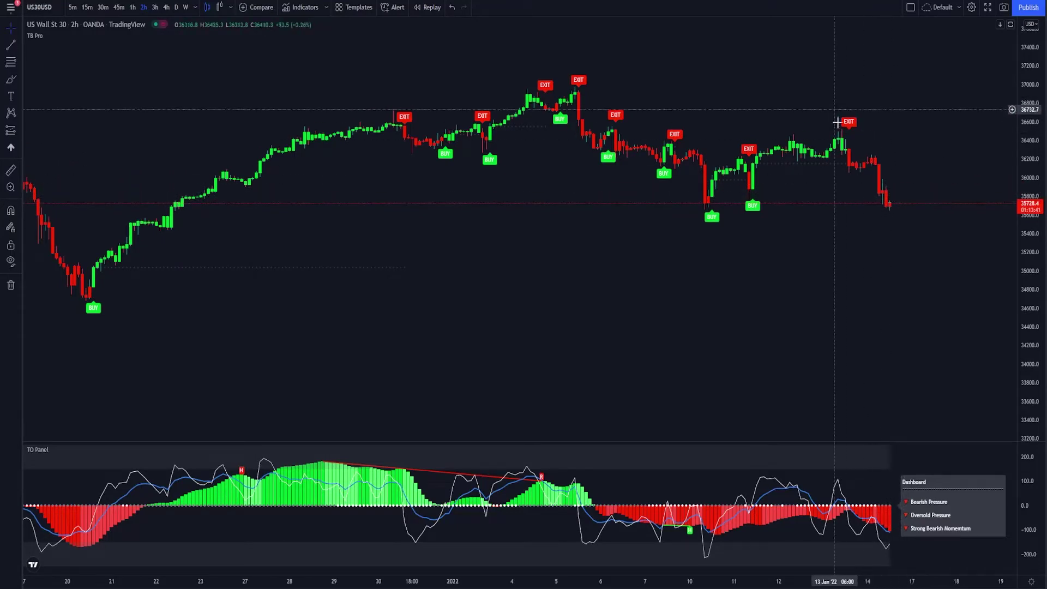
Try other TB Pro sensitivity values, restore 1.2, and set AI Mode to Regular Candles.
click(62, 36)
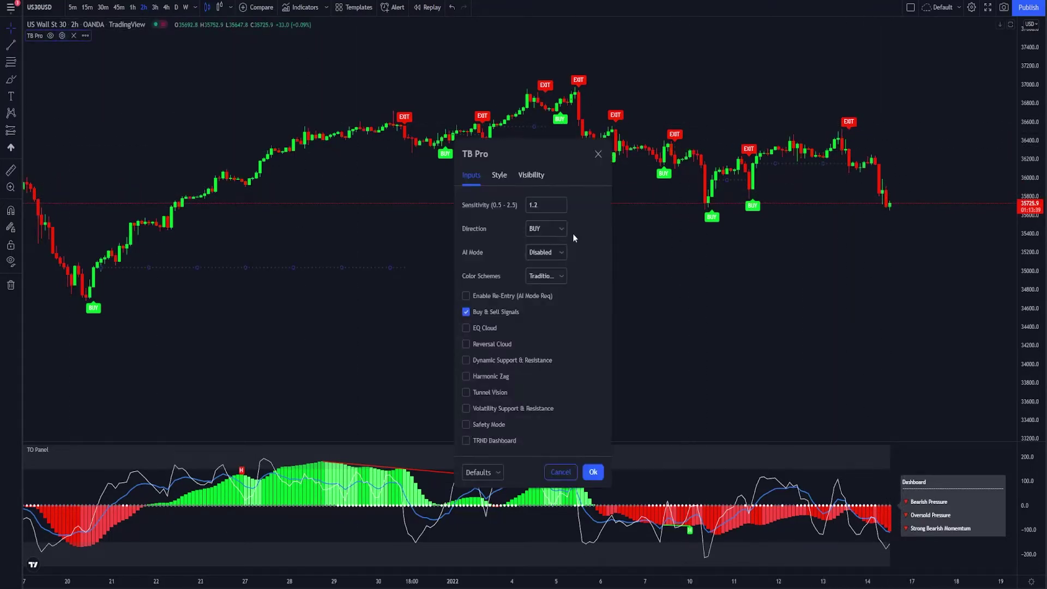
drag(534, 176, 526, 270)
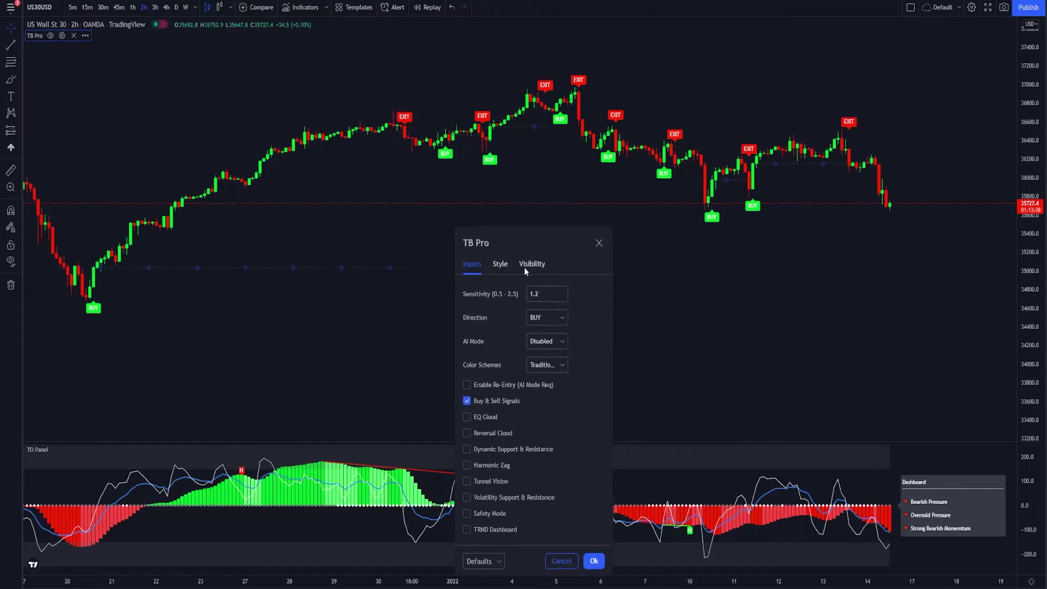
click(561, 297)
click(561, 298)
click(562, 298)
click(562, 297)
click(544, 343)
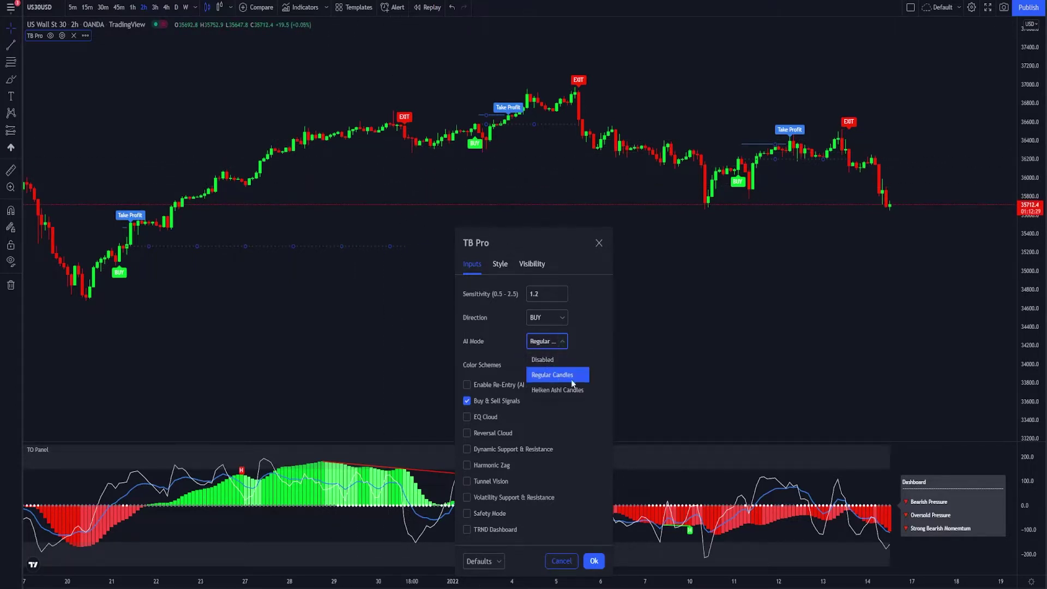
click(599, 244)
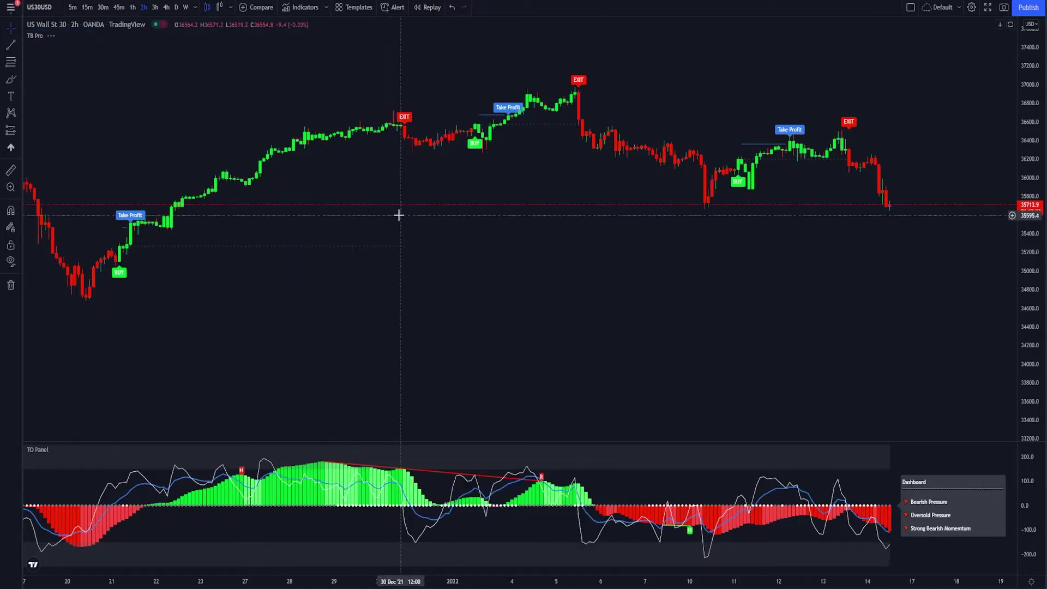
Switch the chart to Heikin Ashi candles and preview TB Pro with the Heiken Ashi AI Mode and BUY direction.
click(219, 8)
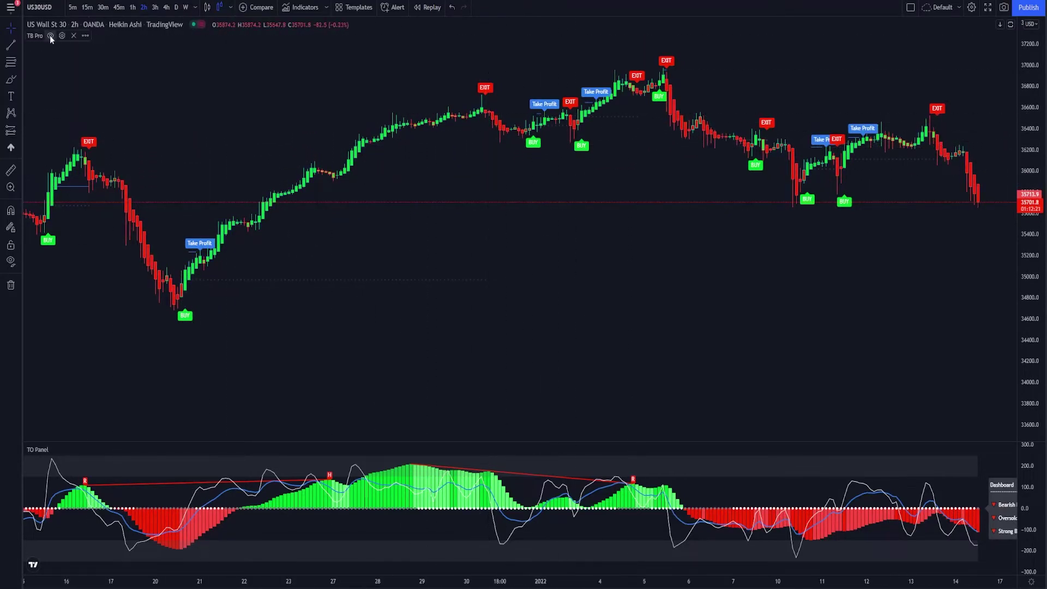
click(62, 35)
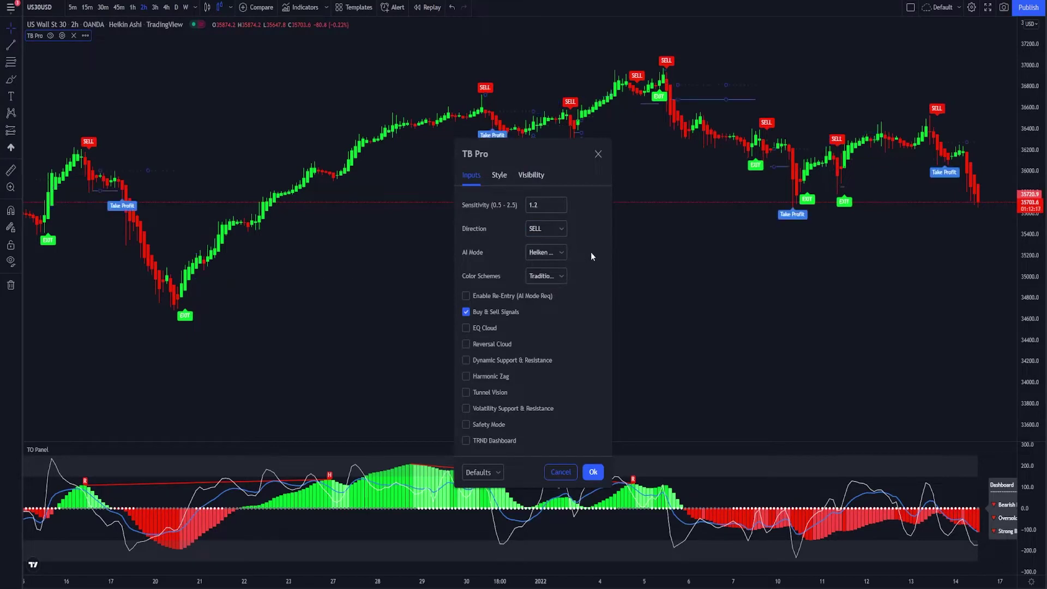
click(547, 248)
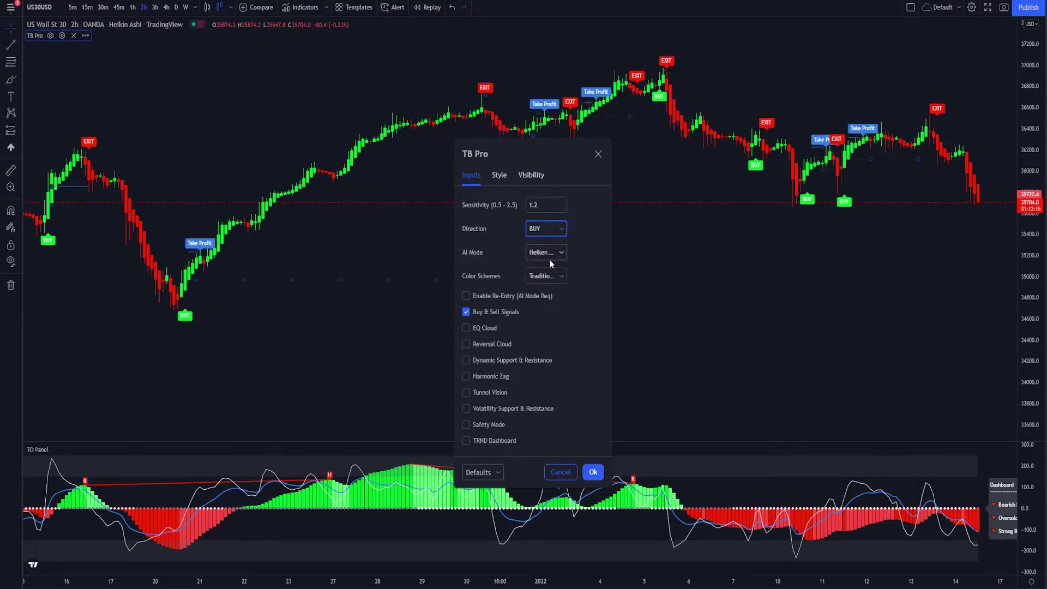
click(598, 154)
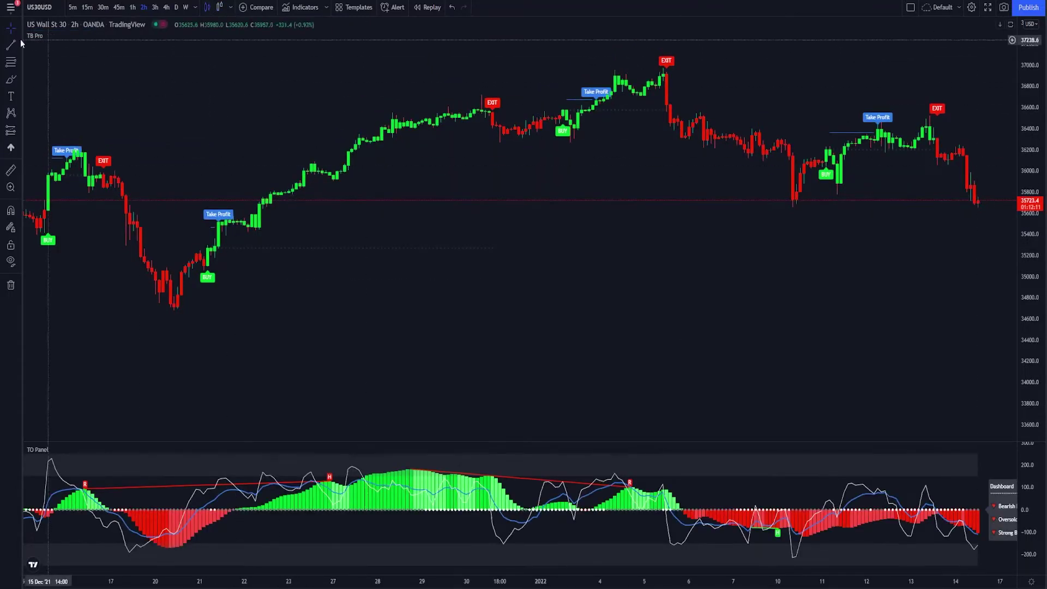
Enable Re-Entry in TB Pro with the Regular Candles AI Mode and Buy & Sell Signals on.
click(61, 36)
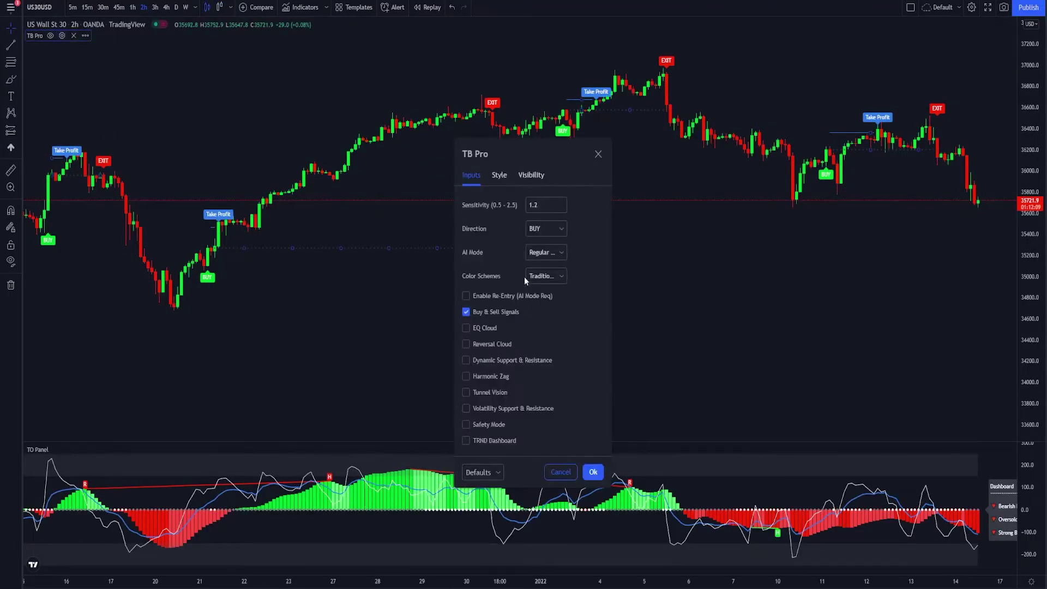
drag(557, 157, 653, 230)
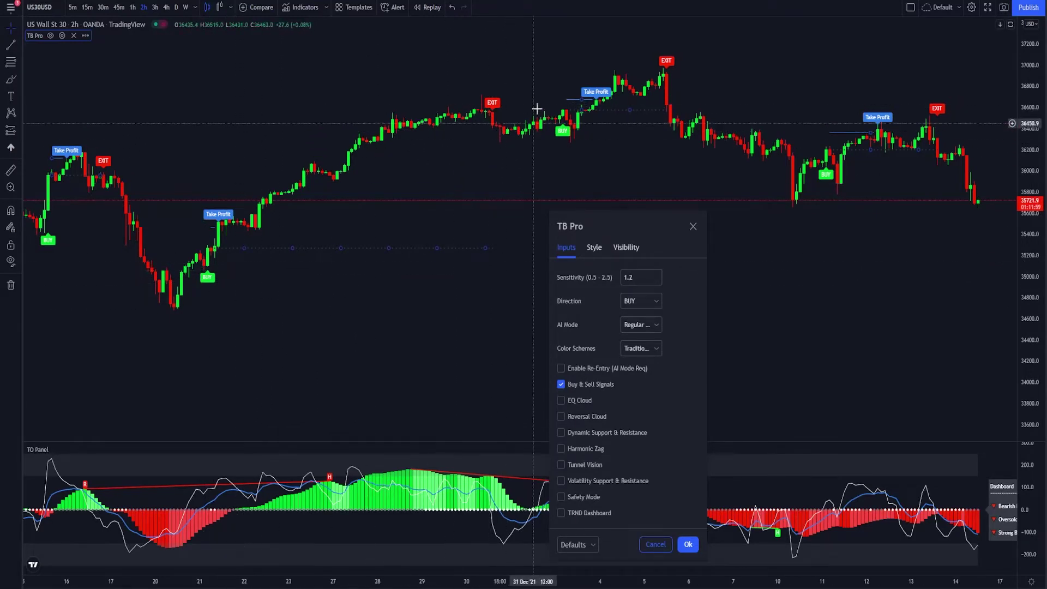
click(619, 367)
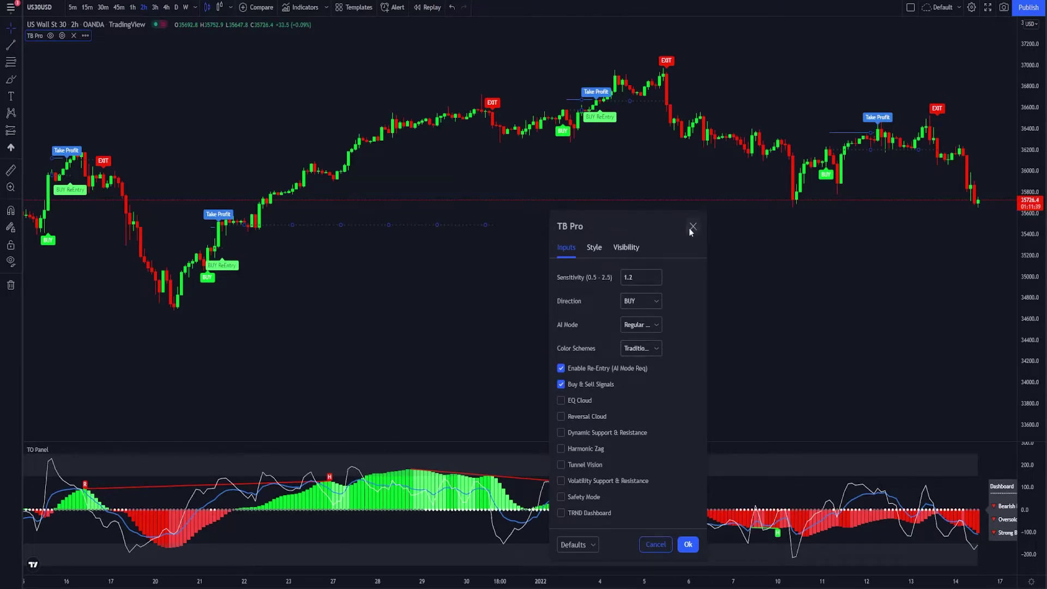
Start a new alert on TB Pro and review the alert conditions it offers.
click(86, 36)
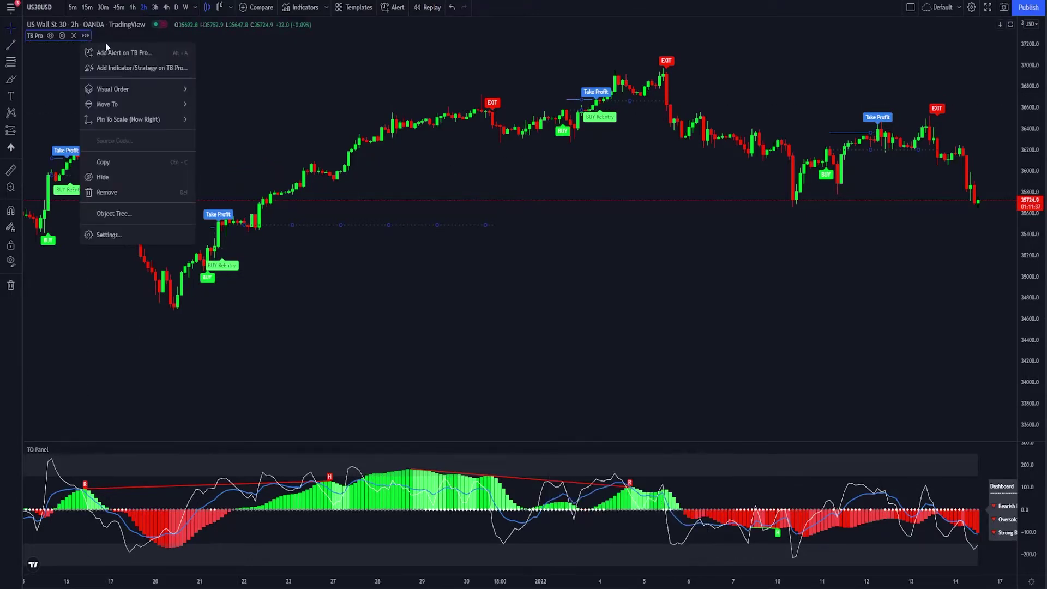
click(120, 53)
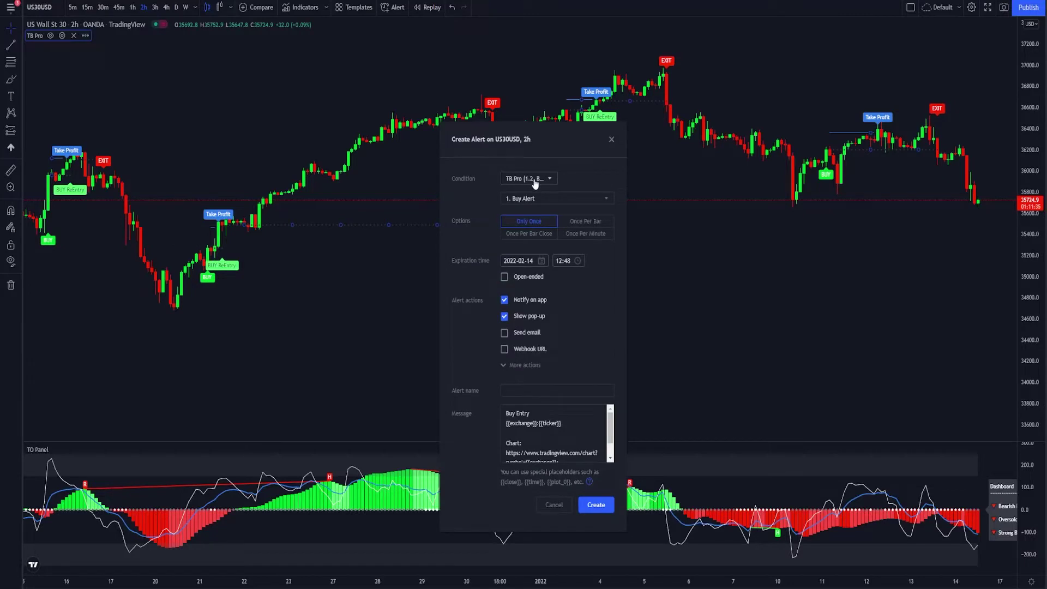
click(535, 180)
click(528, 196)
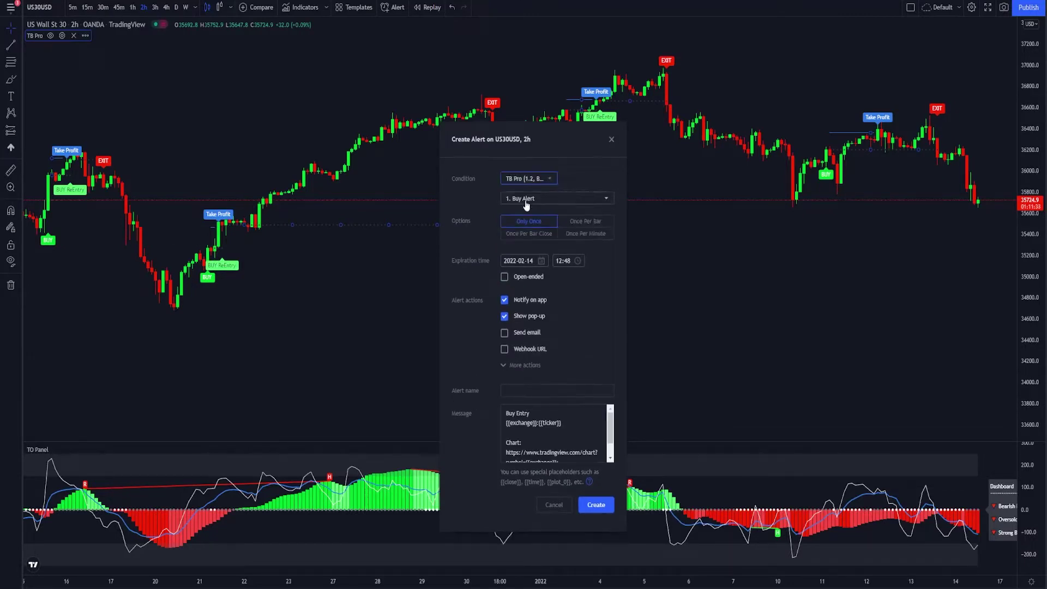
click(534, 200)
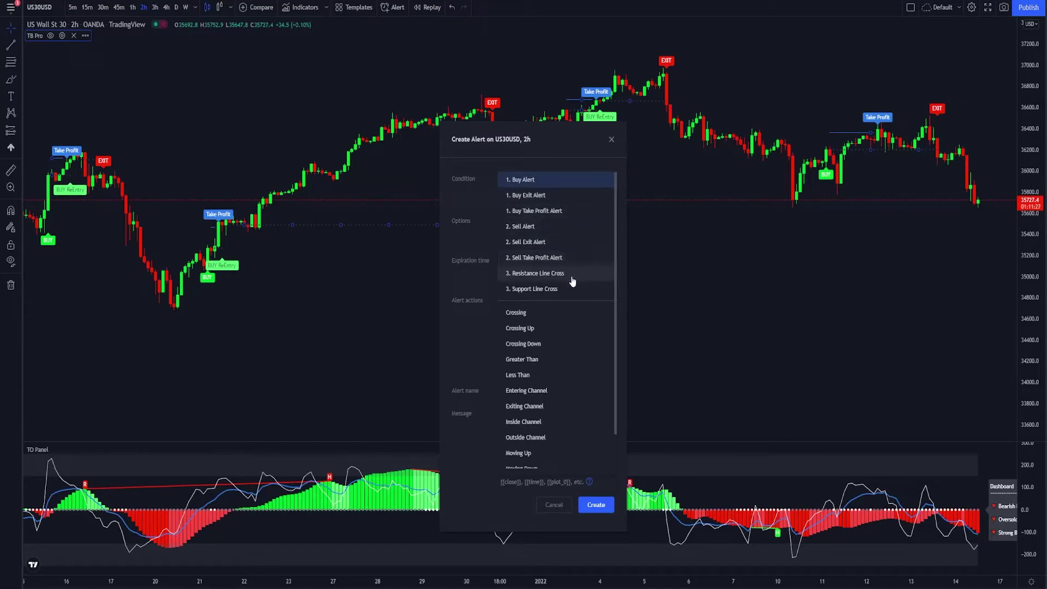
click(474, 226)
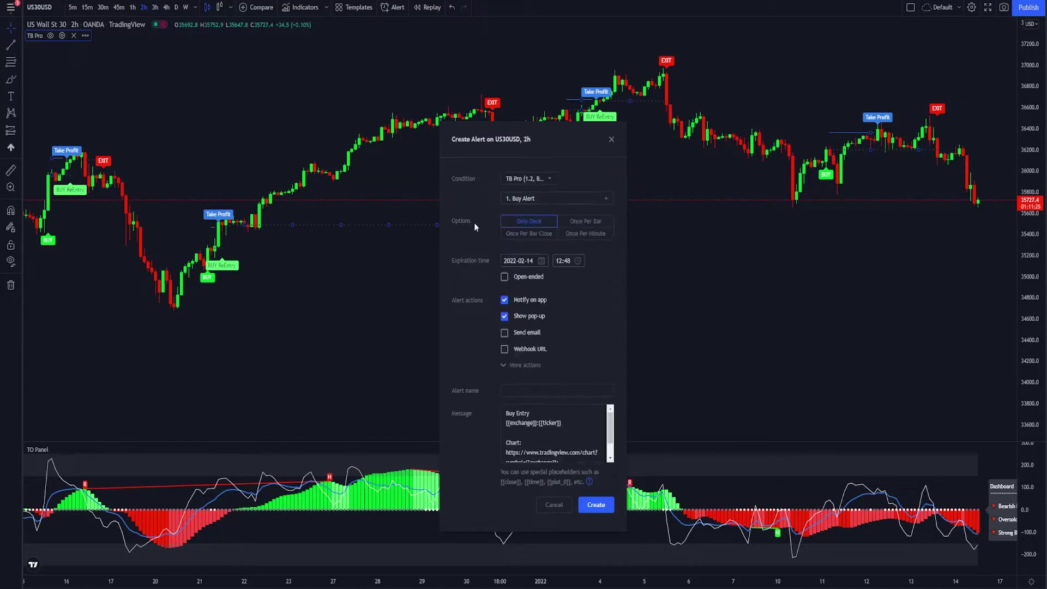
Switch the alert's condition source to TO Panel, review its alert conditions, and discard the alert.
click(528, 211)
click(558, 198)
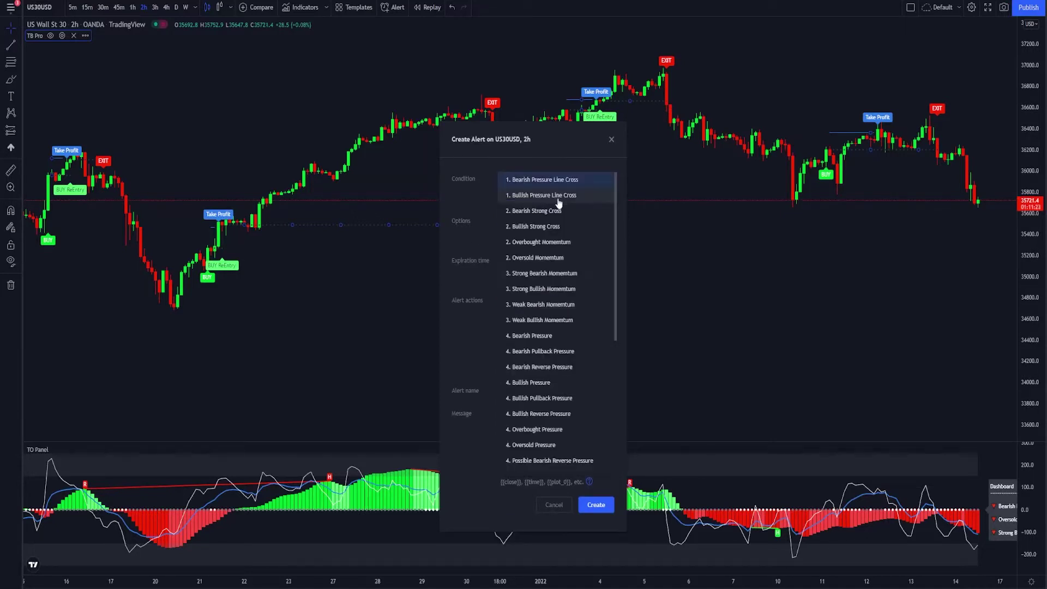
scroll(559, 445, down, 5)
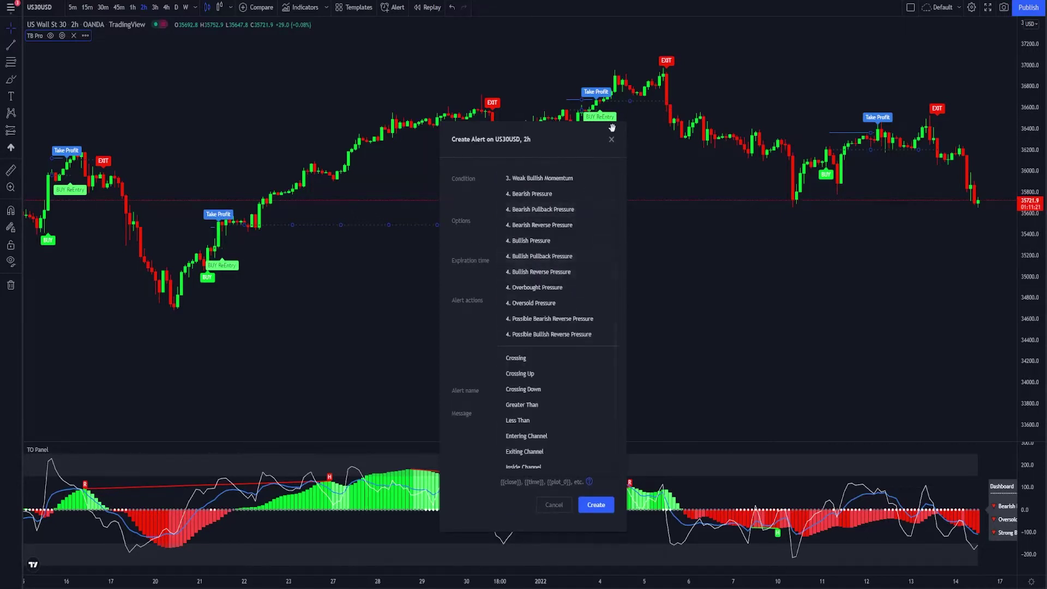
click(611, 139)
Turn off Re-Entry and Buy & Sell Signals in TB Pro and enable only EQ Cloud.
click(62, 36)
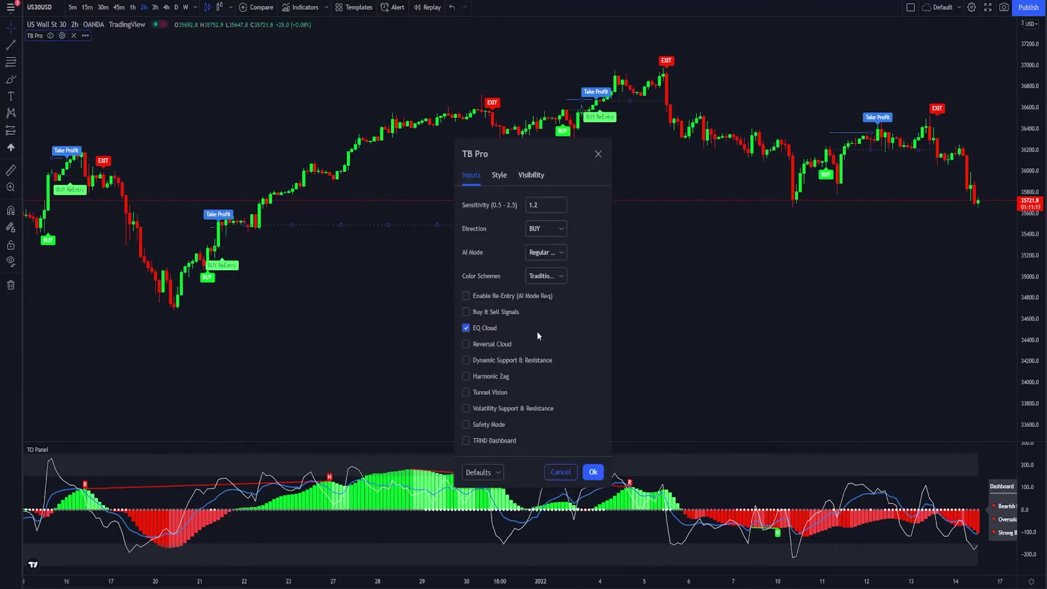
click(591, 472)
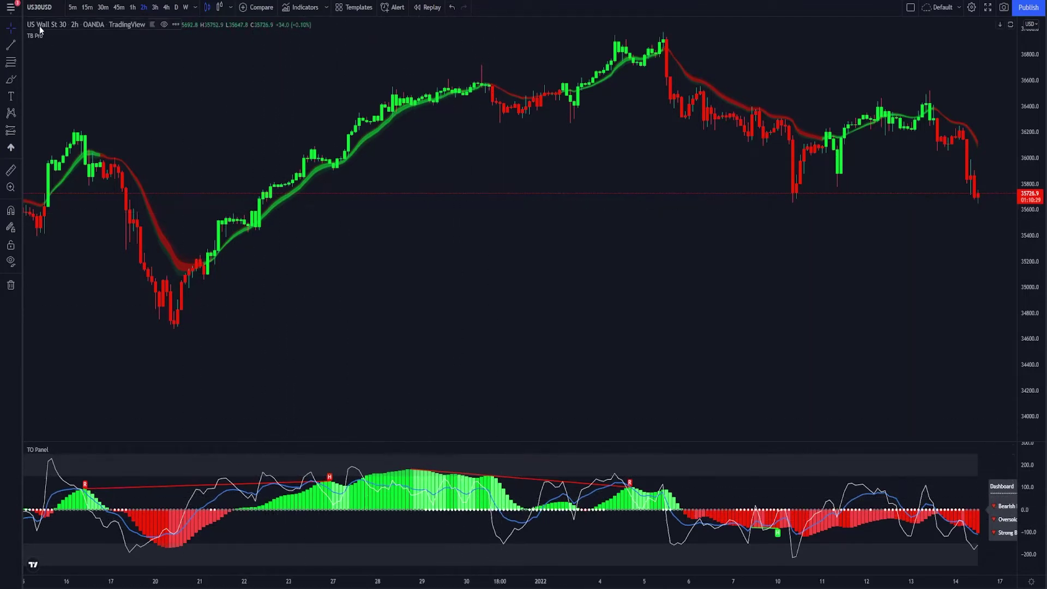
Replace EQ Cloud with Reversal Cloud in the TB Pro settings.
click(62, 36)
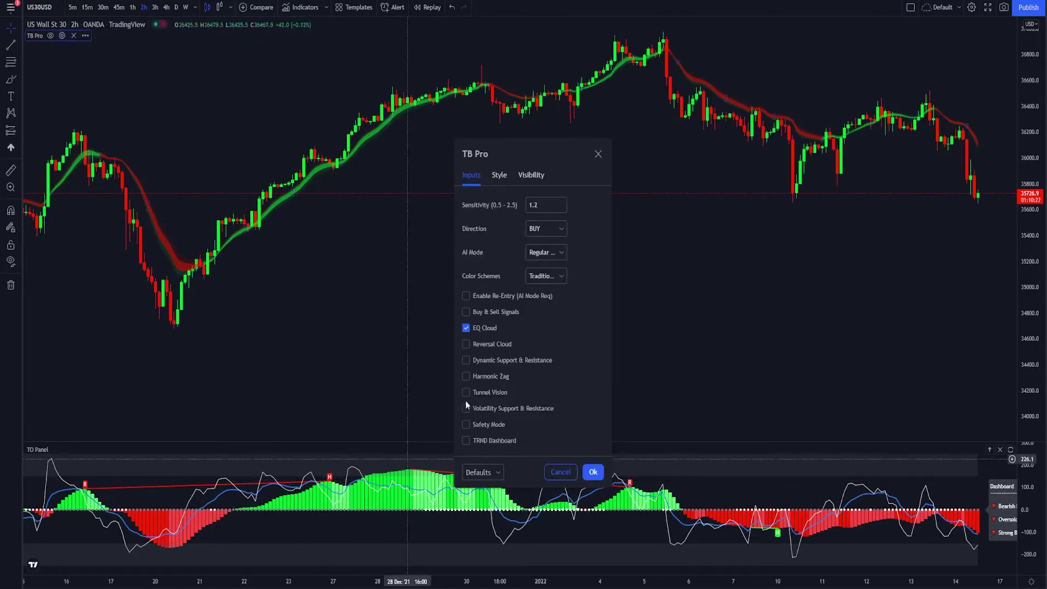
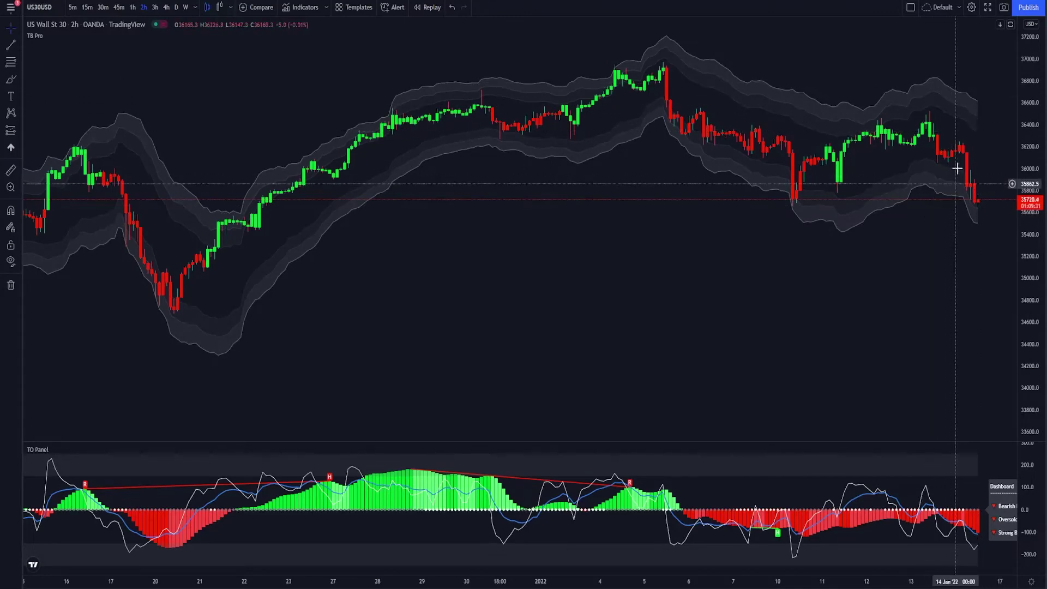
drag(968, 229, 884, 245)
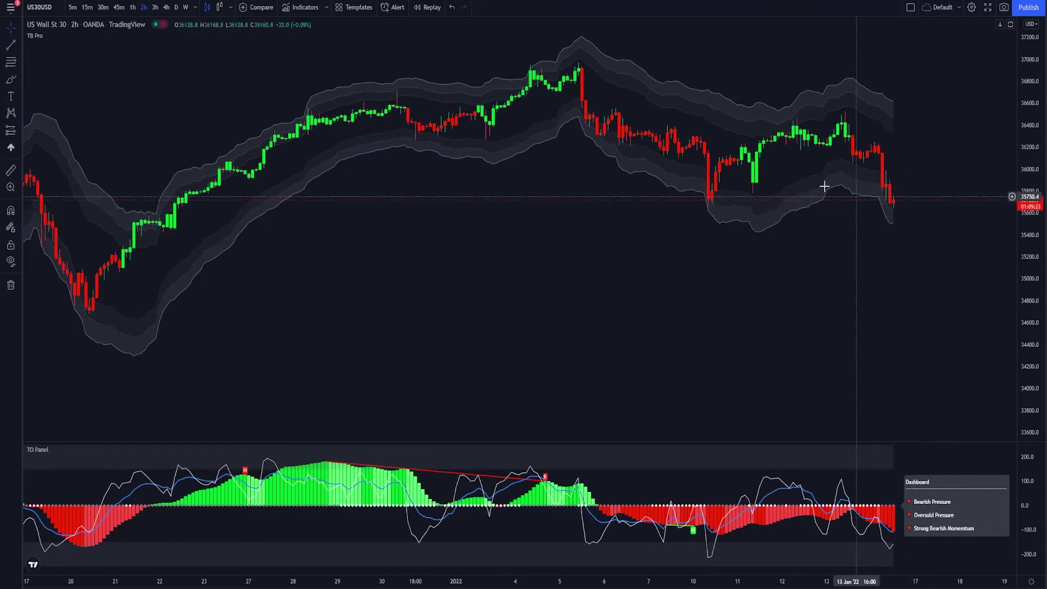
Switch the US30USD chart to the 15-minute timeframe, keeping the TB Pro Reversal Cloud displayed.
click(61, 35)
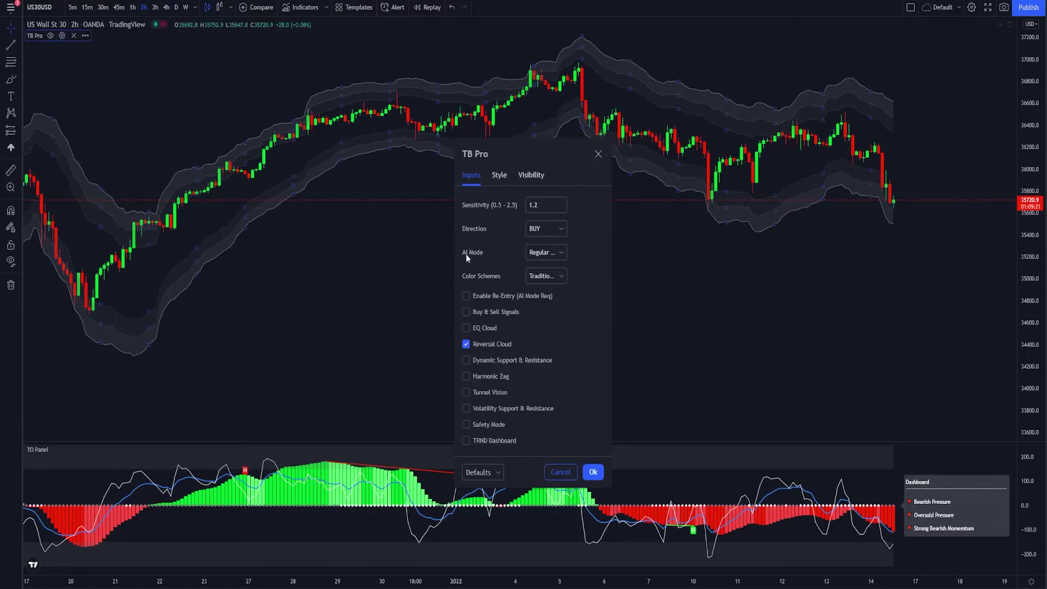
click(598, 154)
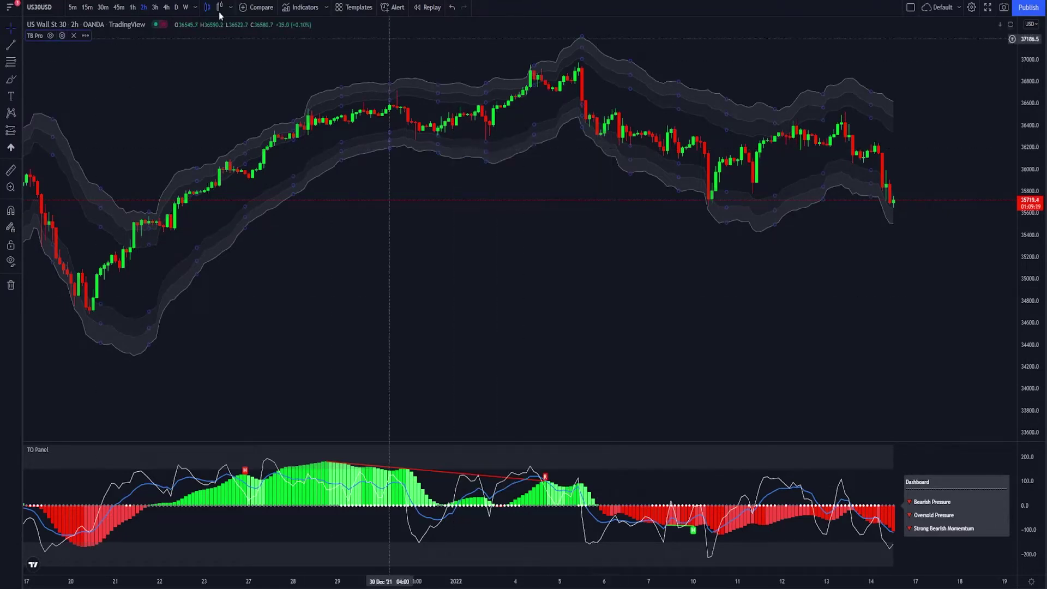
click(88, 7)
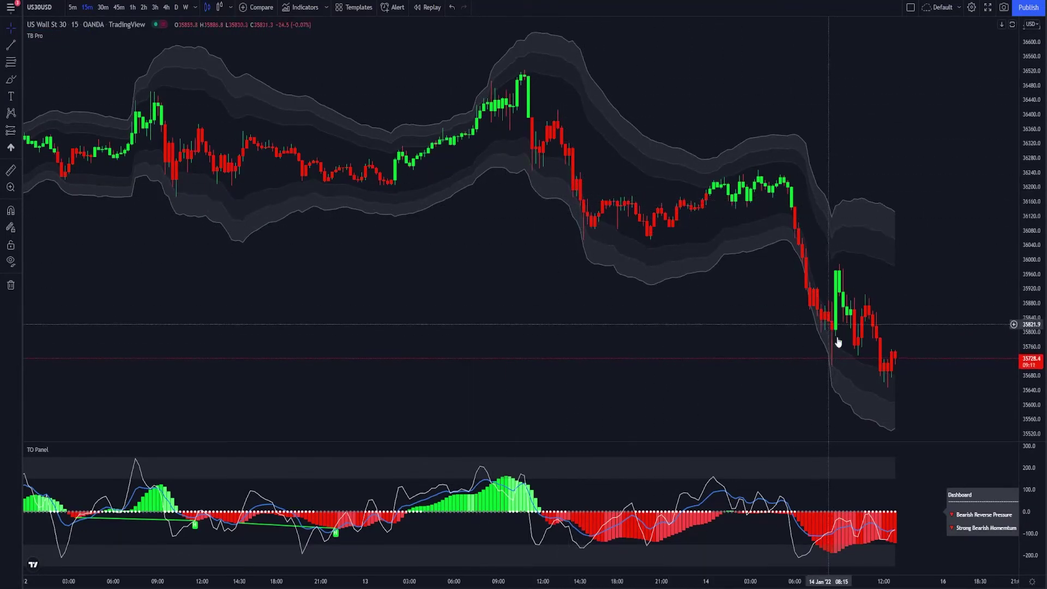
Replace Reversal Cloud with Dynamic Support & Resistance in the TB Pro settings on the 15-minute chart.
scroll(312, 161, left, 10)
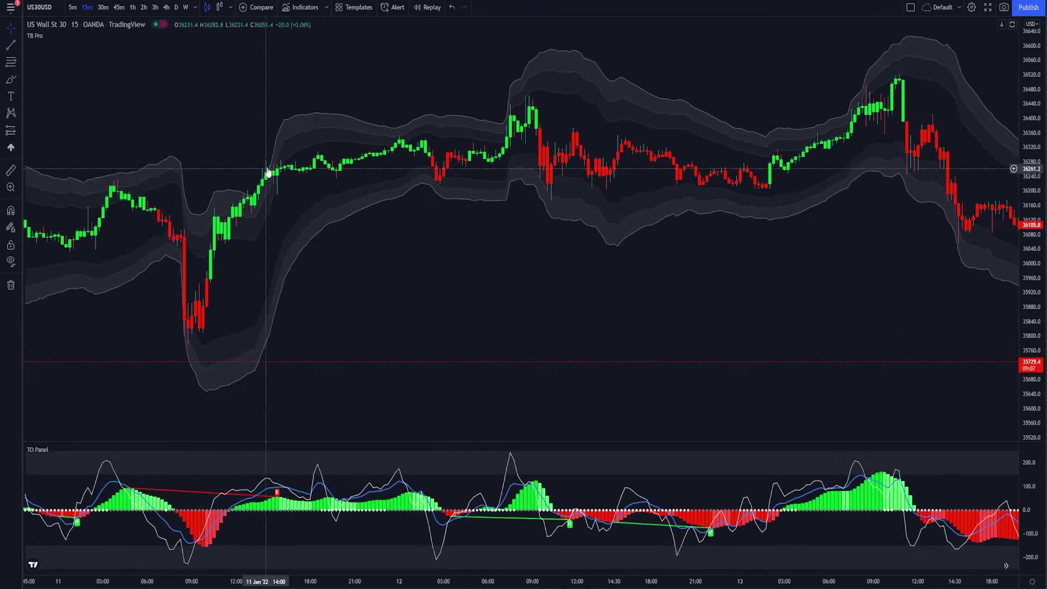
drag(794, 298, 451, 339)
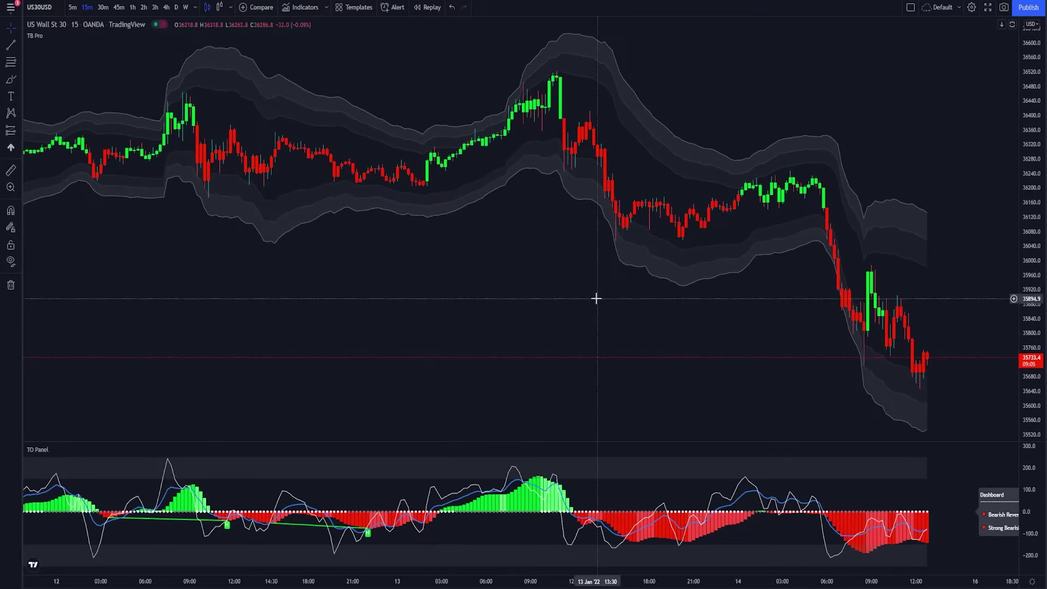
drag(1036, 207, 1031, 273)
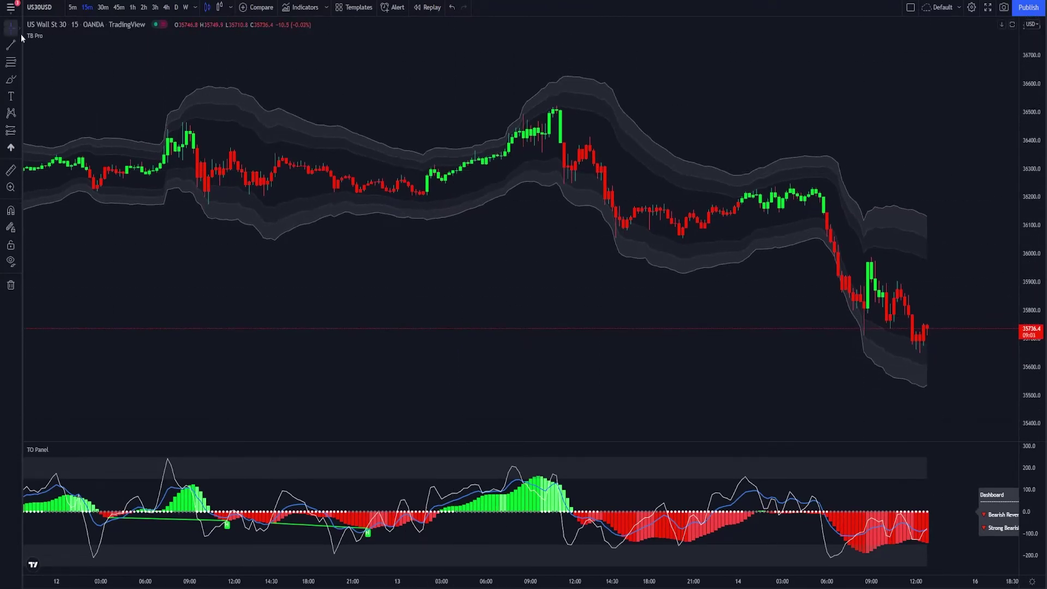
click(61, 35)
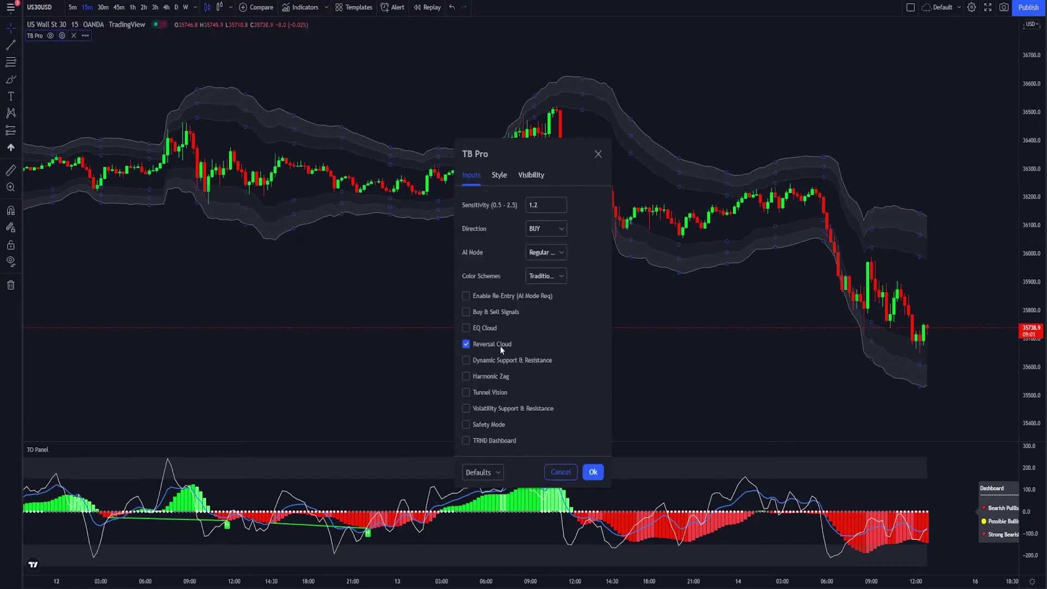
click(505, 360)
click(593, 472)
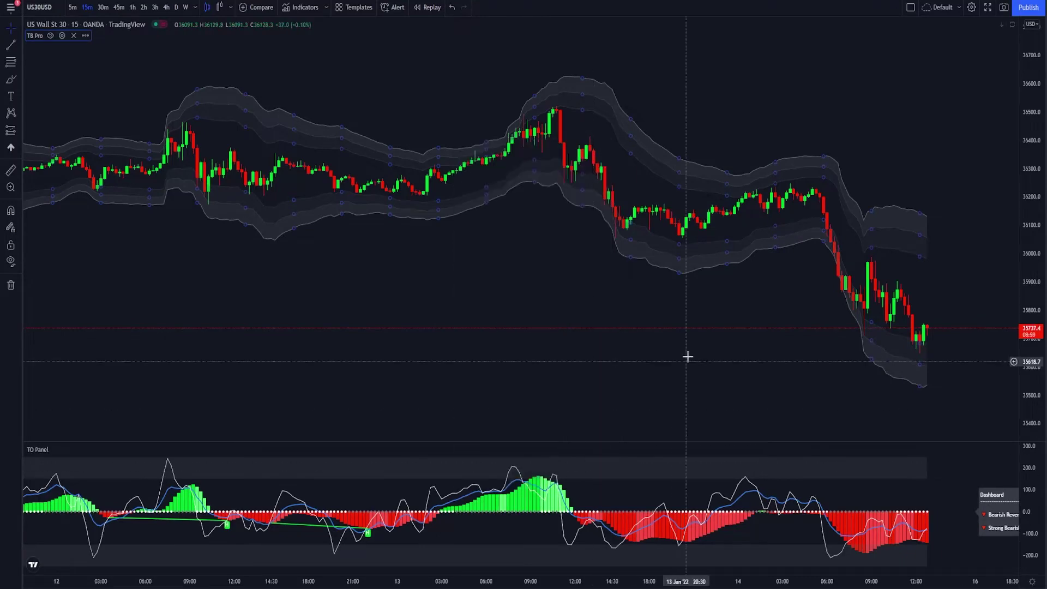
drag(706, 360, 676, 355)
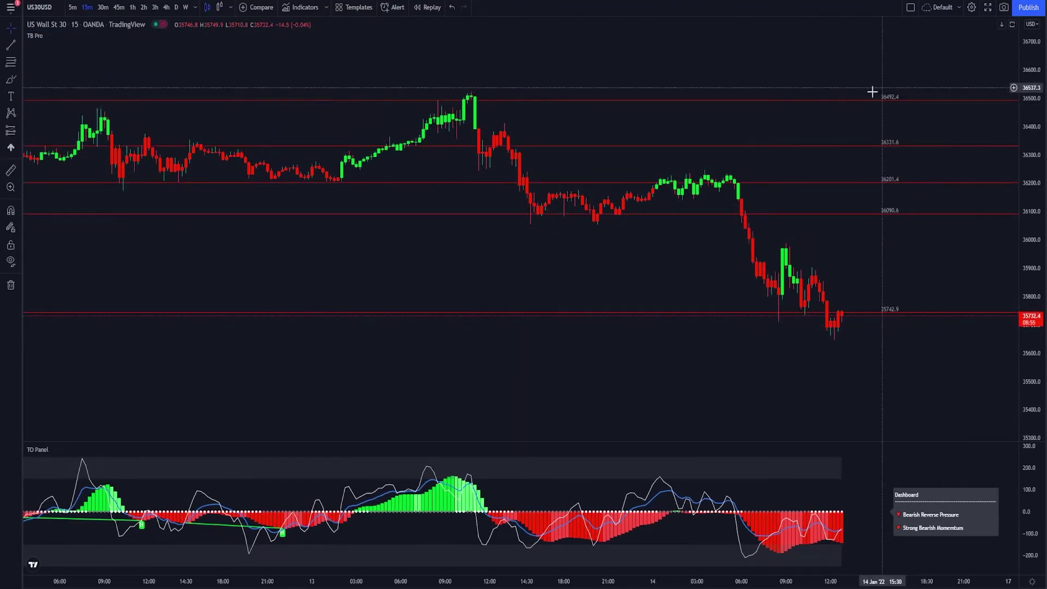
View the dynamic support and resistance levels on the 1-hour and daily timeframes, and set the chart to 2-hour.
scroll(722, 306, down, 5)
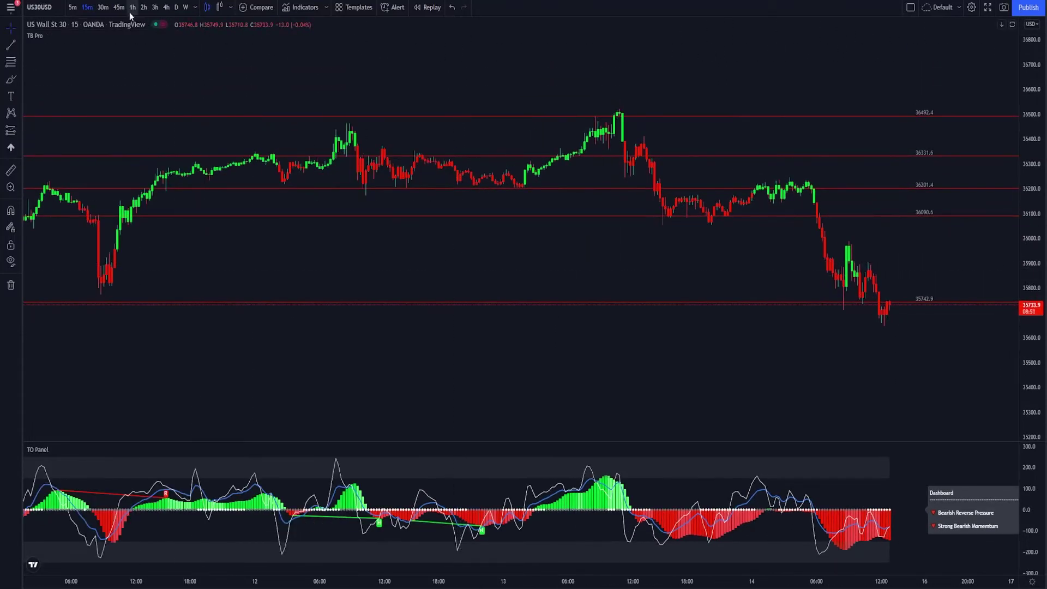
click(134, 8)
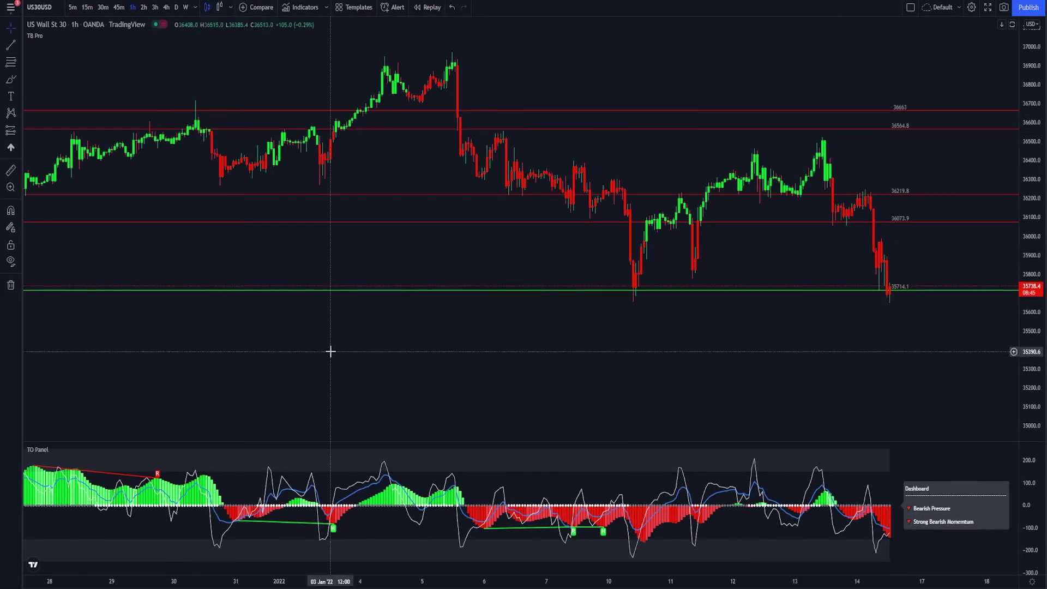
click(176, 7)
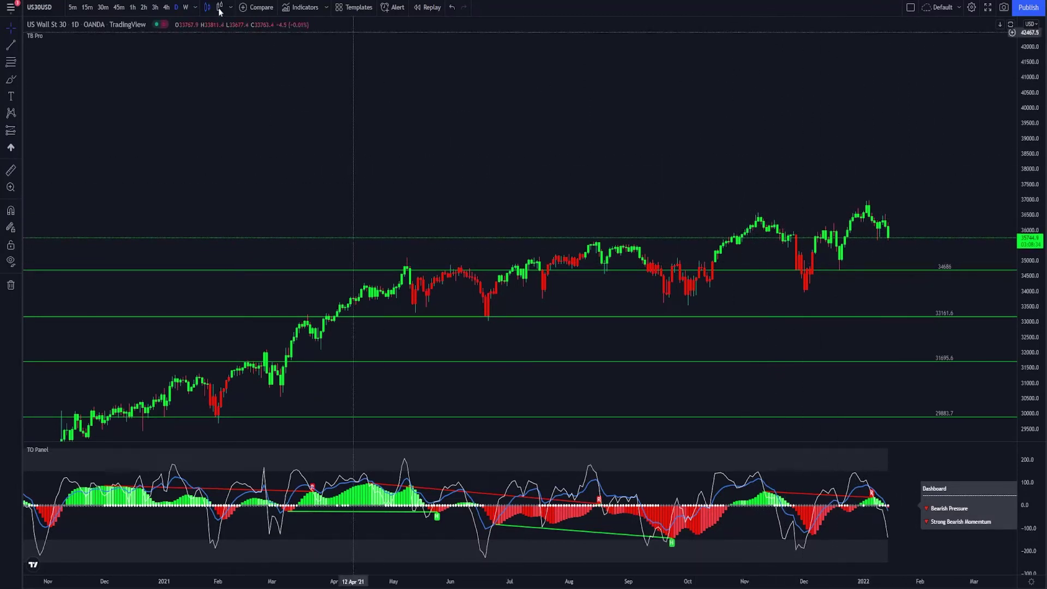
click(143, 7)
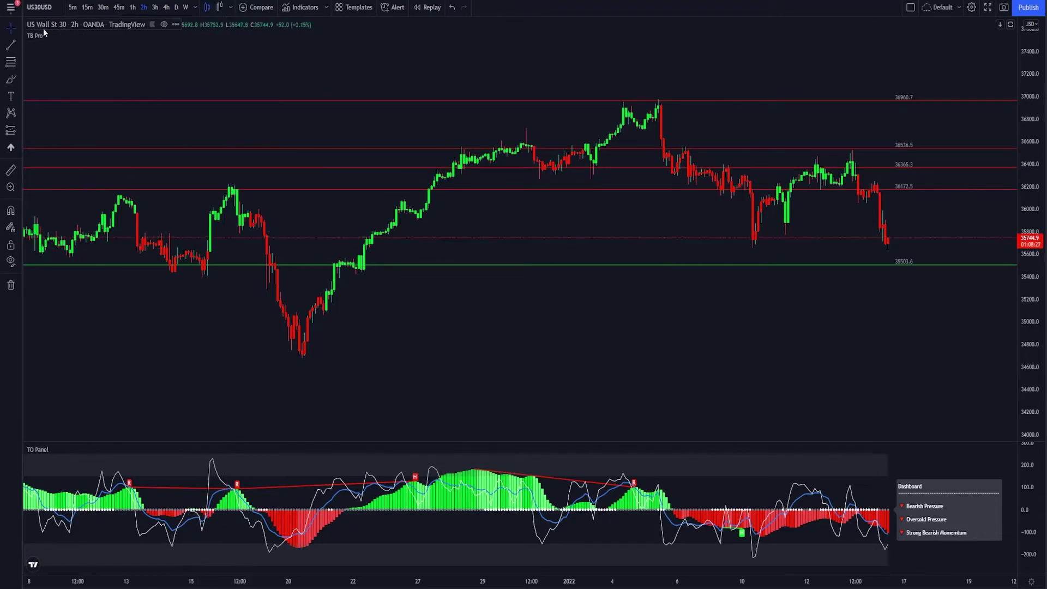
Show Harmonic Zag in place of Dynamic Support & Resistance in TB Pro, and replace it with Tunnel Vision.
click(62, 35)
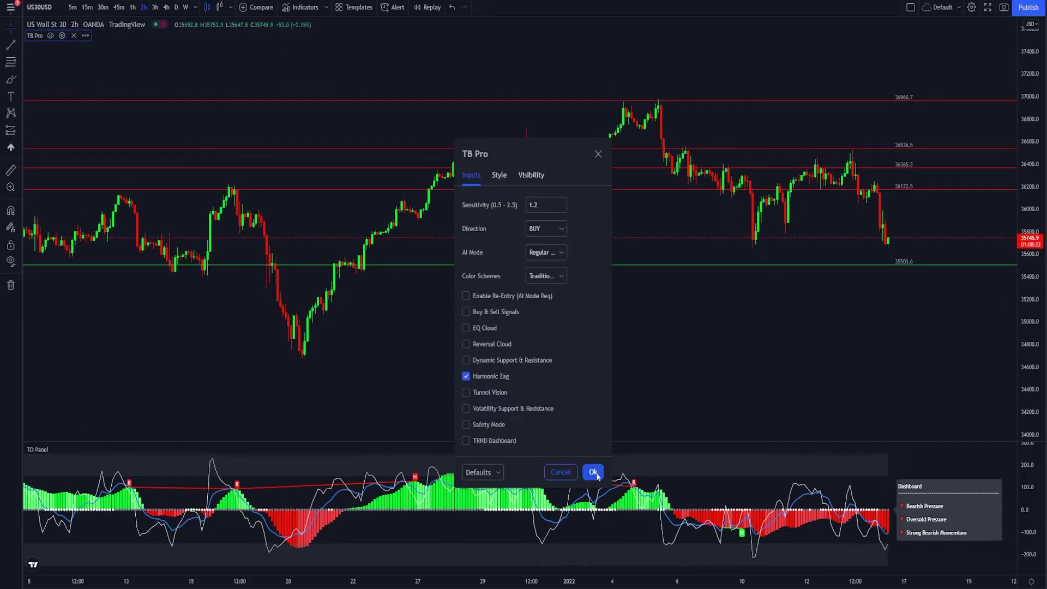
click(595, 472)
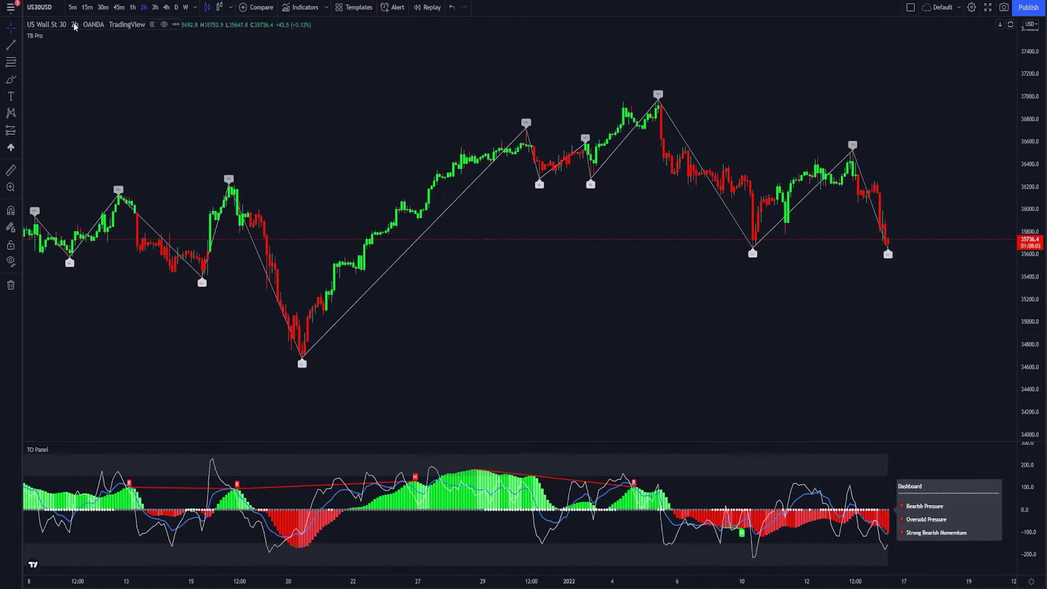
click(61, 36)
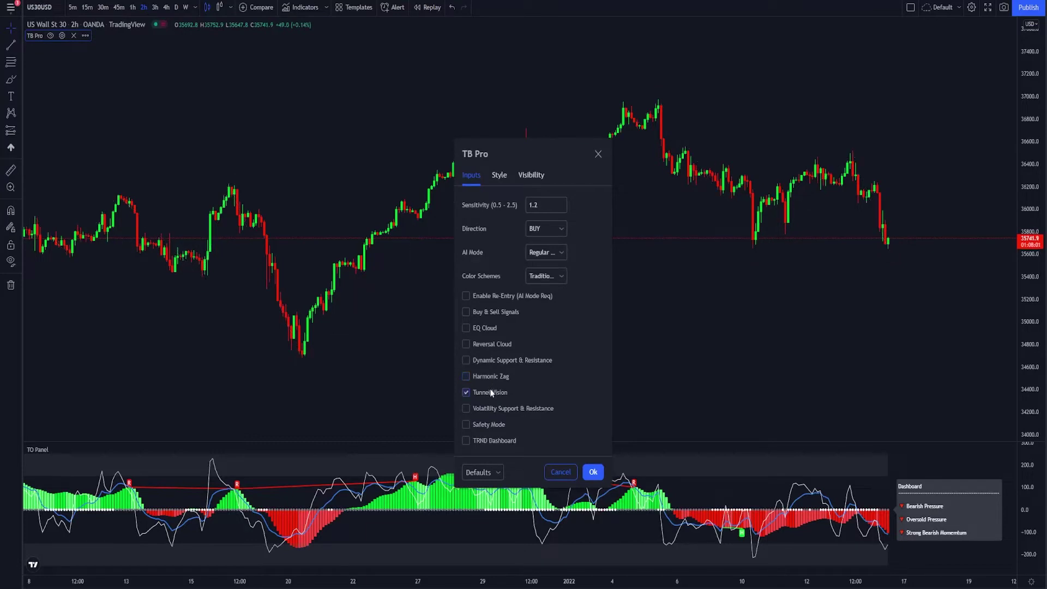
click(591, 472)
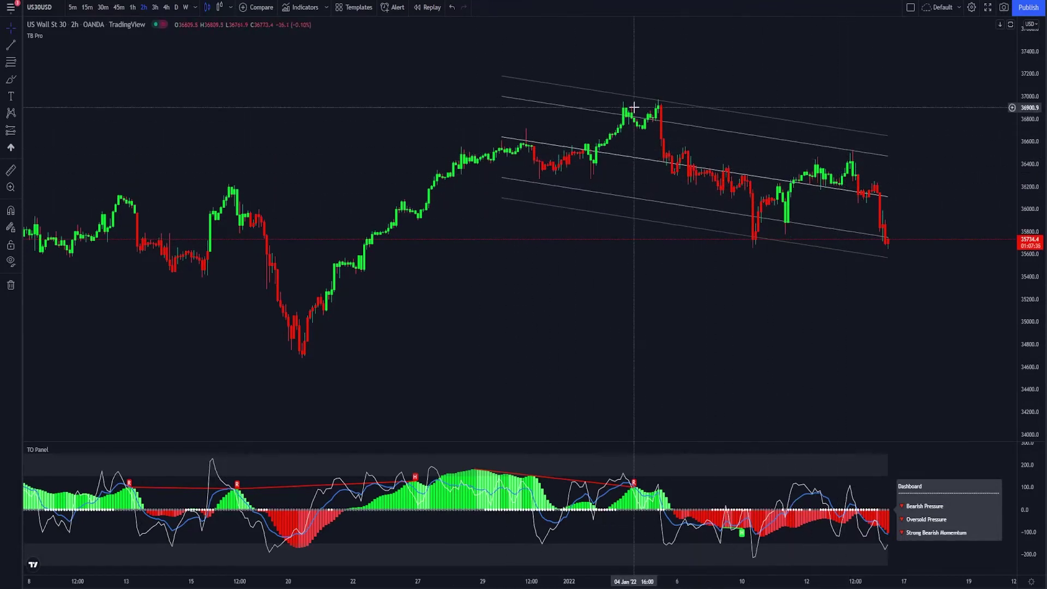
Switch the US30USD chart to the 15-minute timeframe and enable Reversal Cloud alongside Tunnel Vision in TB Pro.
click(87, 7)
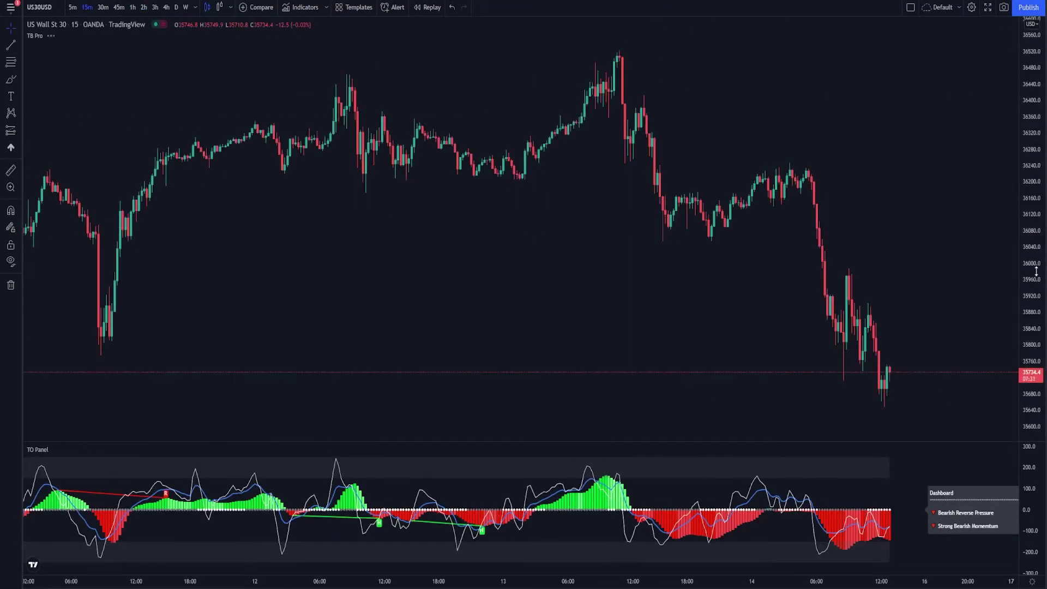
drag(1039, 273, 1039, 297)
click(62, 35)
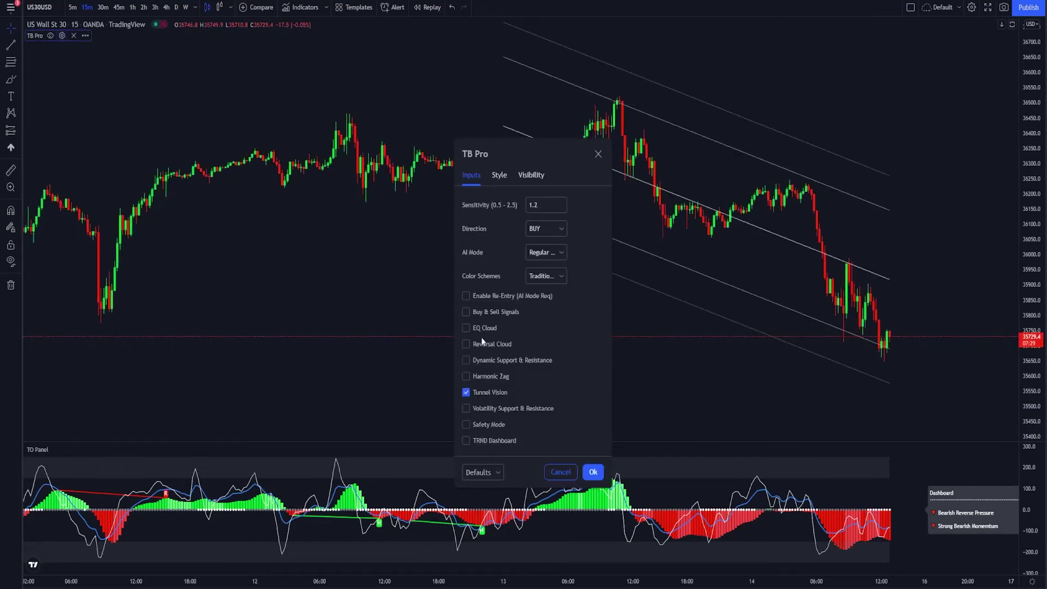
click(493, 347)
click(592, 472)
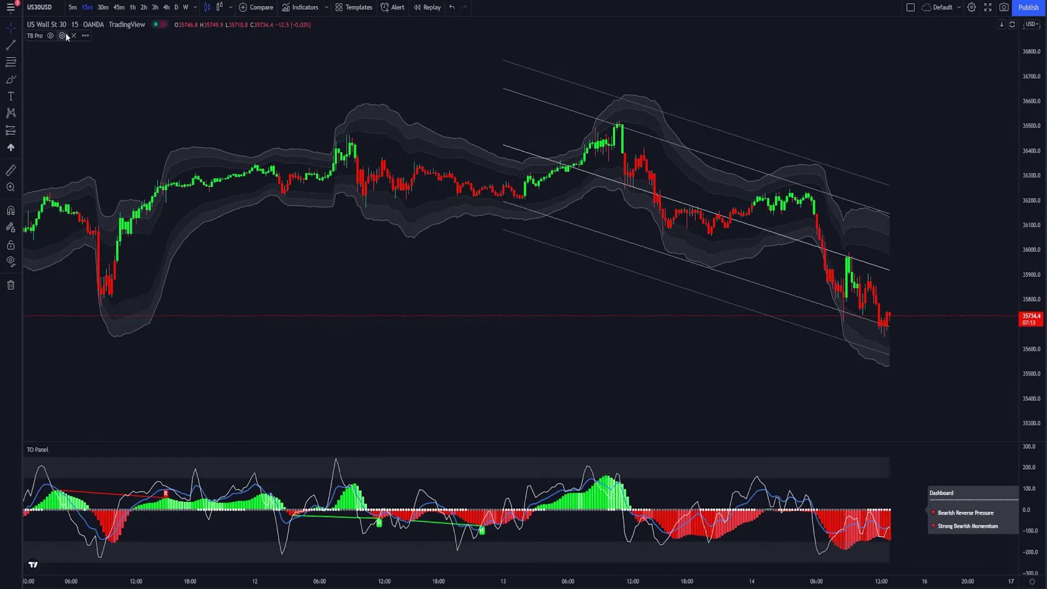
Turn off Tunnel Vision and Reversal Cloud in TB Pro and enable Volatility Support & Resistance.
click(63, 36)
click(487, 391)
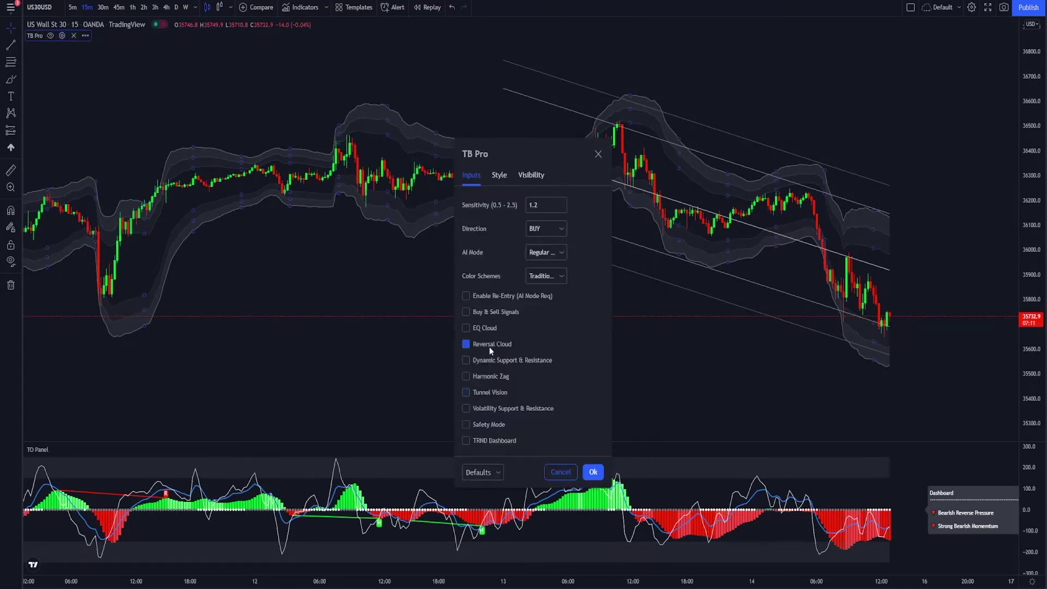
click(516, 409)
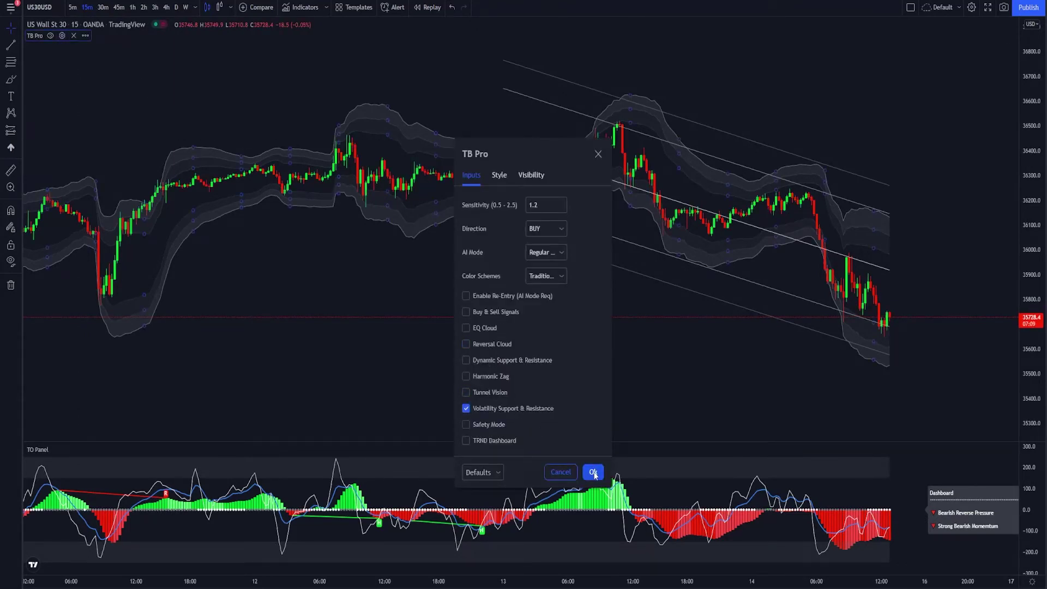
click(593, 472)
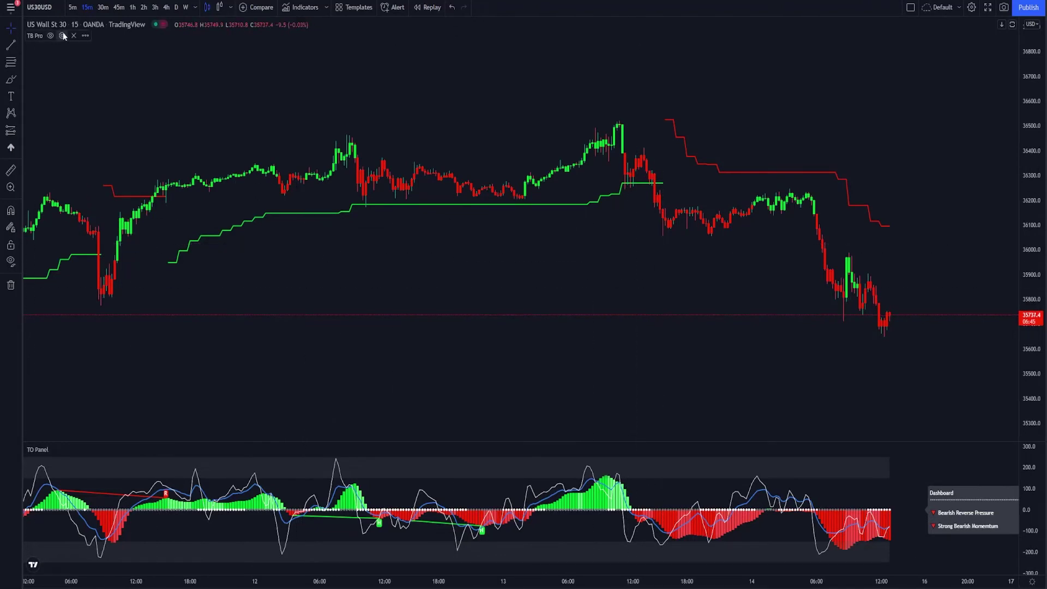
Enable Buy & Sell Signals and Safety Mode in TB Pro and set its Direction to SELL.
click(63, 35)
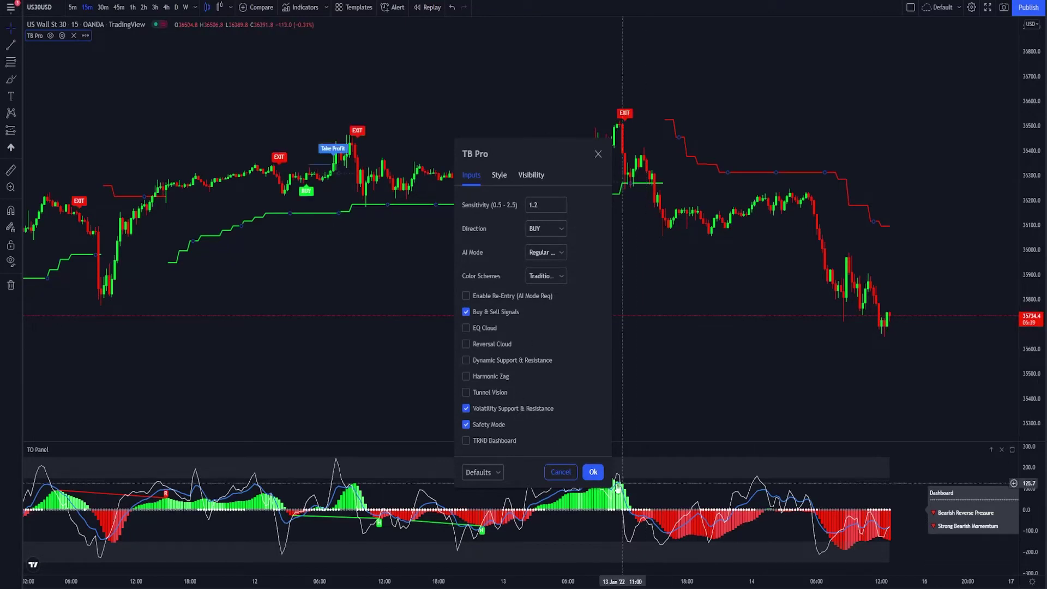
click(598, 153)
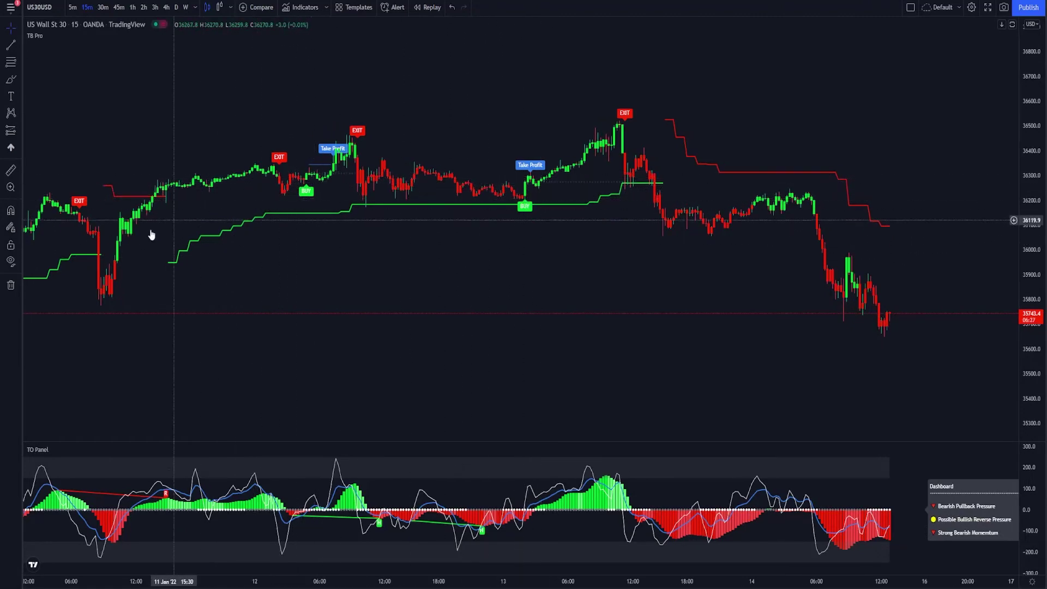
click(61, 35)
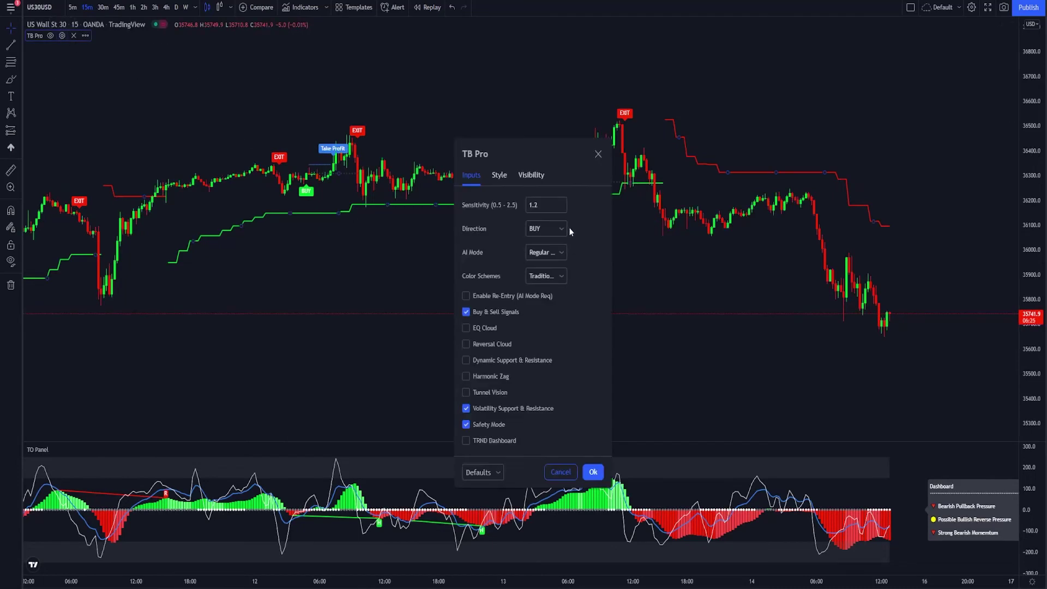
click(599, 477)
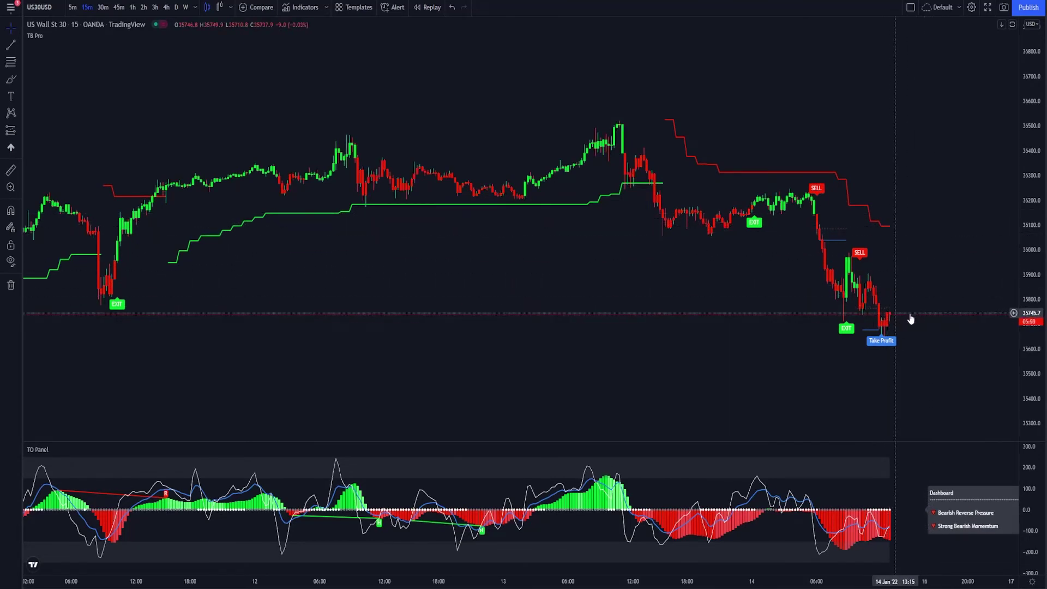
Turn off Safety Mode in TB Pro, and replace its remaining signal and support overlays with only the TRND Dashboard.
click(62, 36)
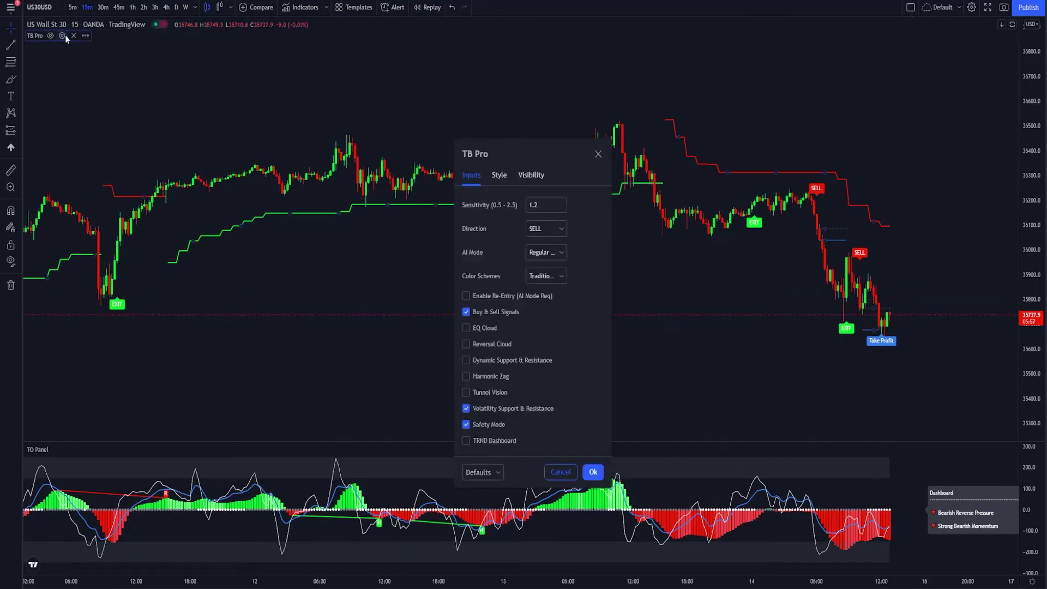
click(589, 471)
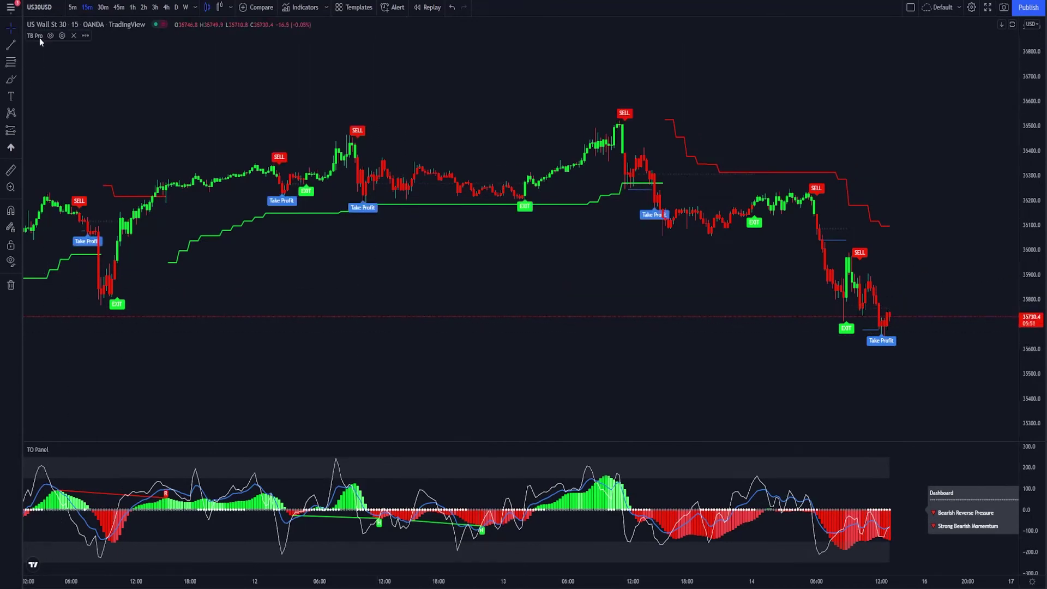
click(62, 35)
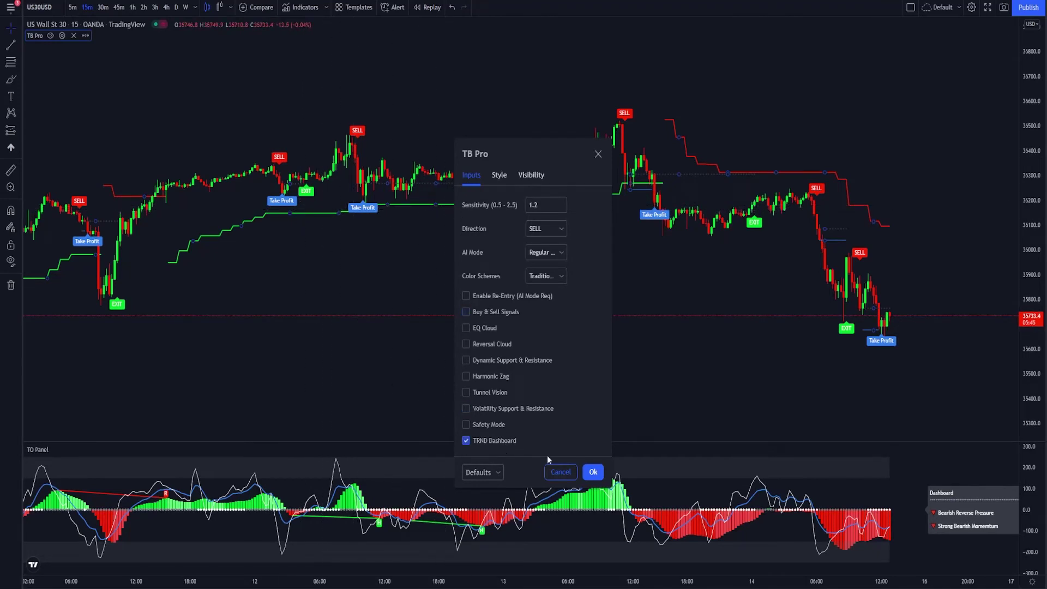
click(593, 473)
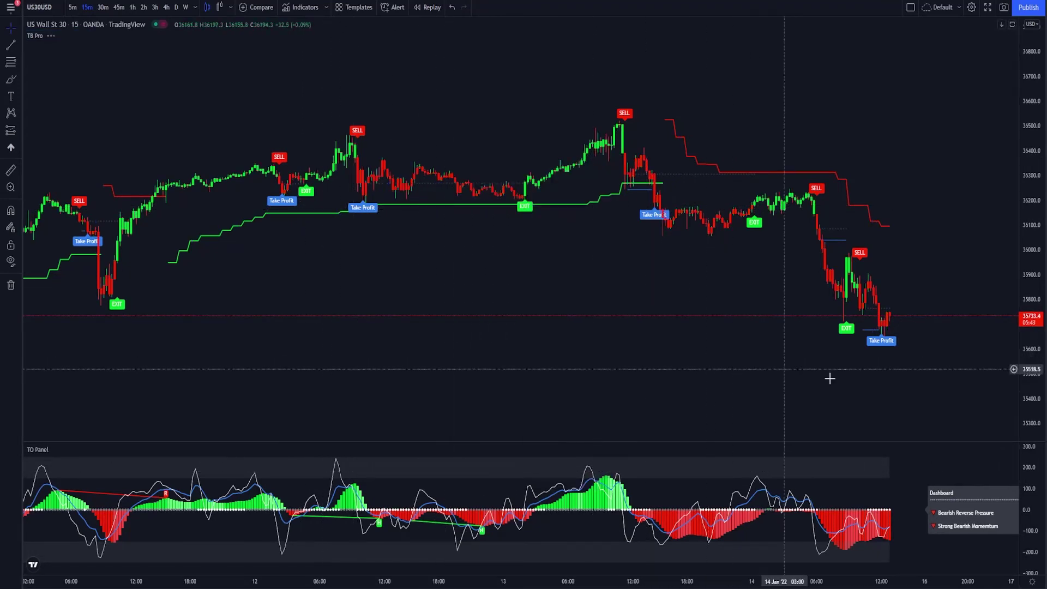
drag(943, 381, 854, 374)
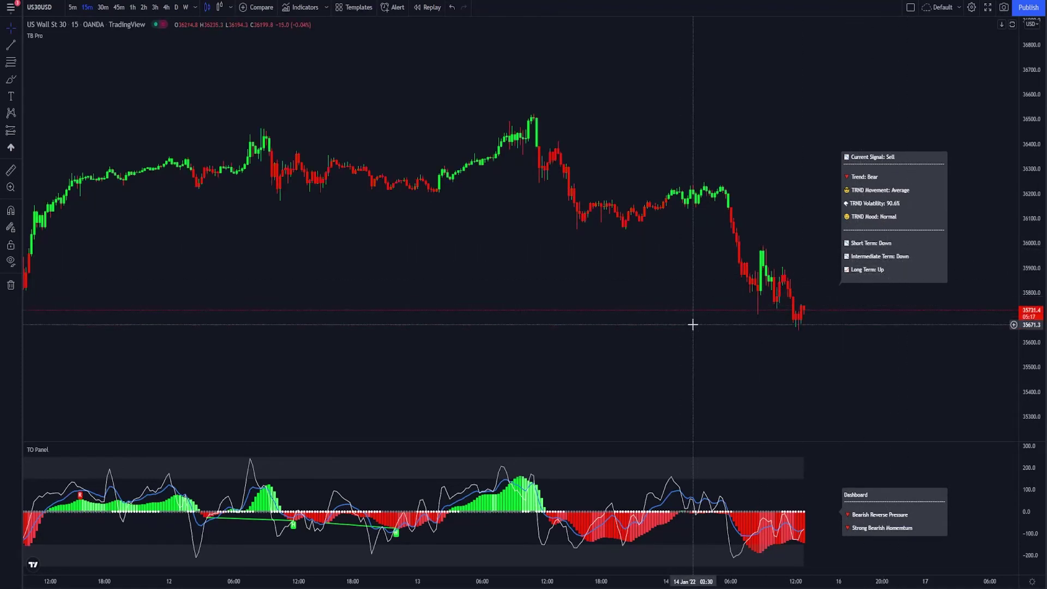
Turn off Divergences, Pressure, Squeeze and Dashboard in the TO Panel settings, keeping only Momentum enabled.
scroll(626, 351, left, 3)
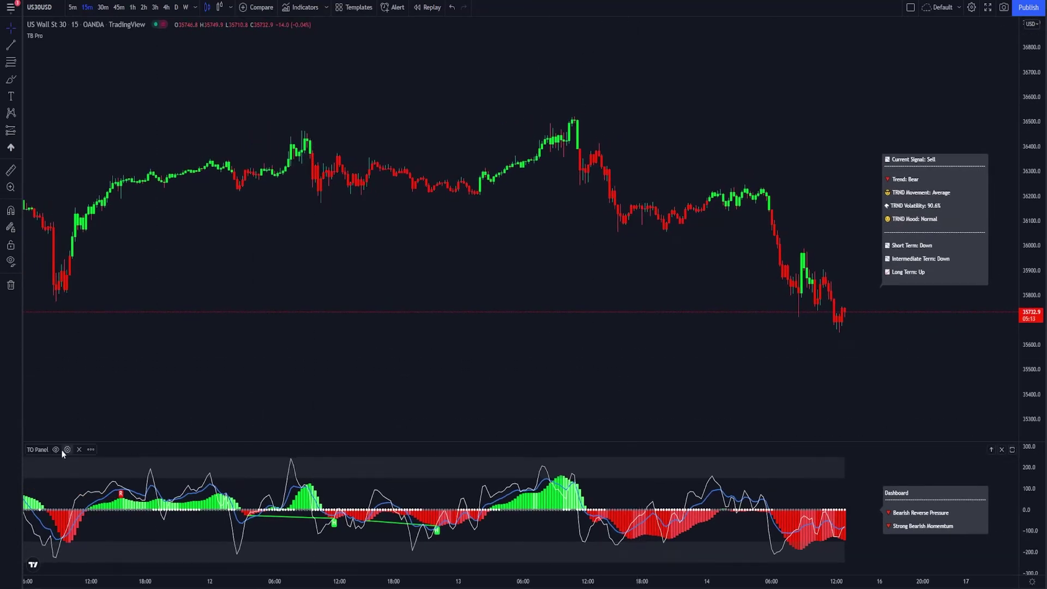
click(66, 449)
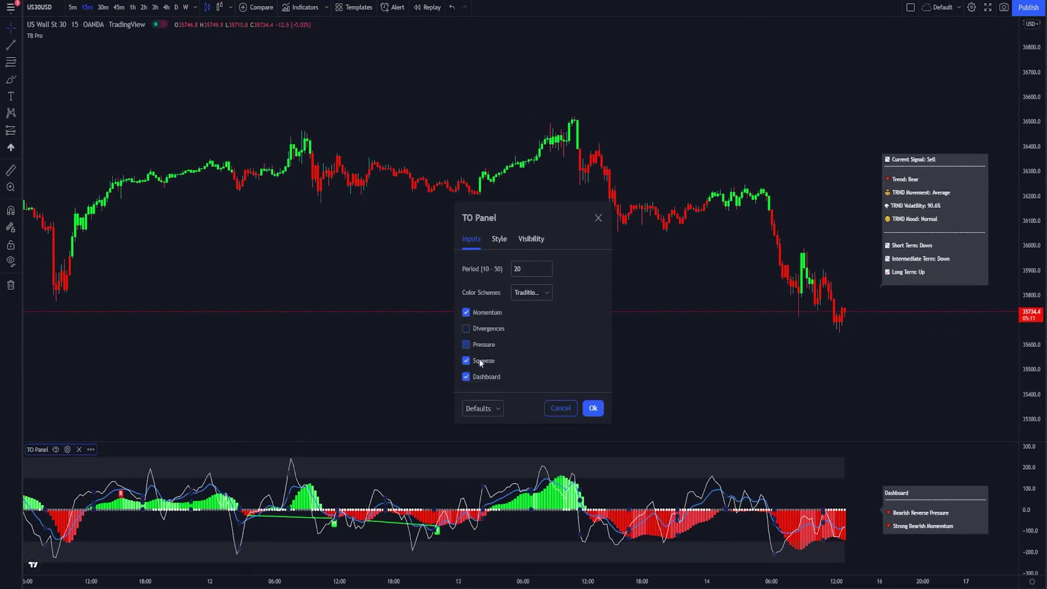
click(589, 409)
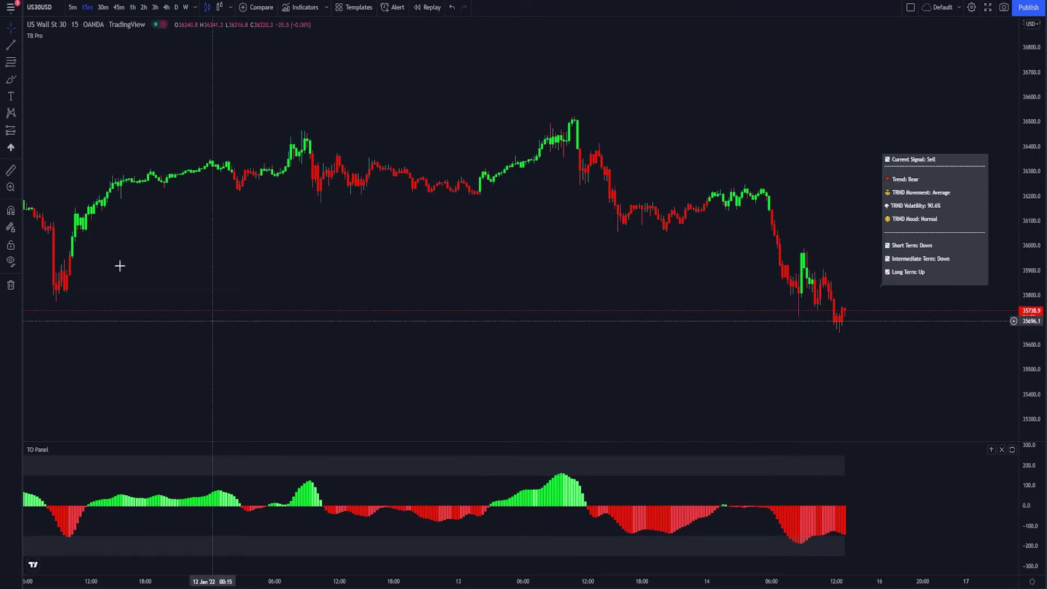
Enable Divergences alongside Momentum in the TO Panel settings.
click(67, 450)
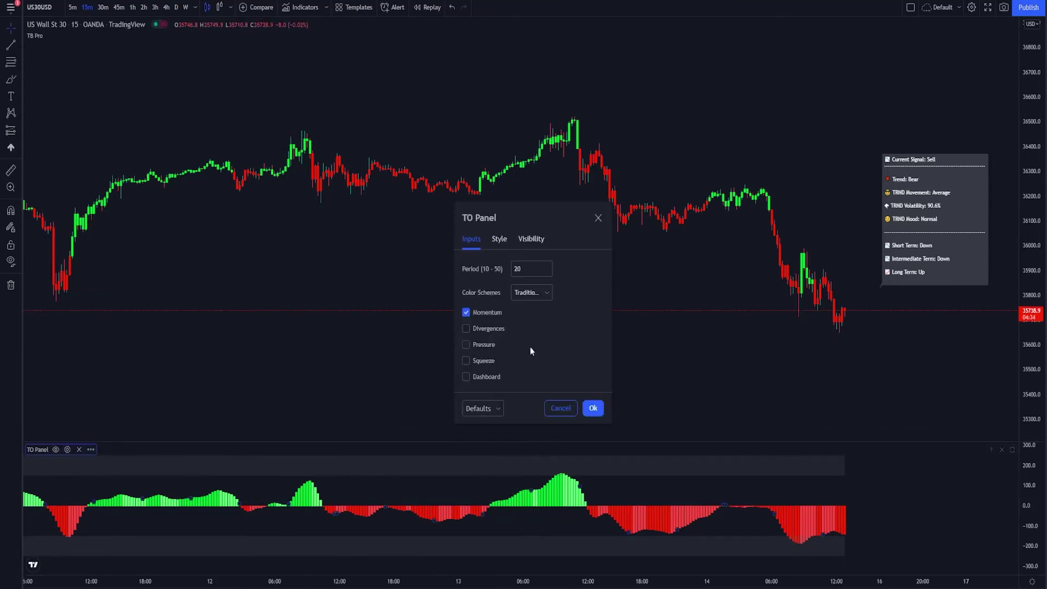
click(486, 330)
click(593, 408)
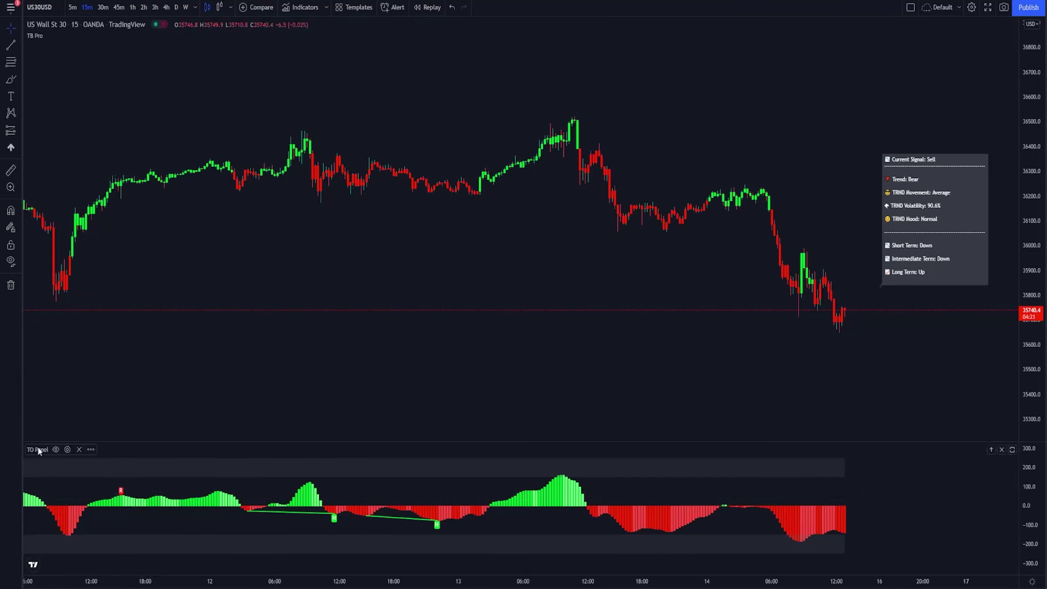
Turn off Momentum and Divergences in the TO Panel settings and enable only Pressure, with the pane's scale compressed to show the full lines.
click(66, 449)
click(480, 329)
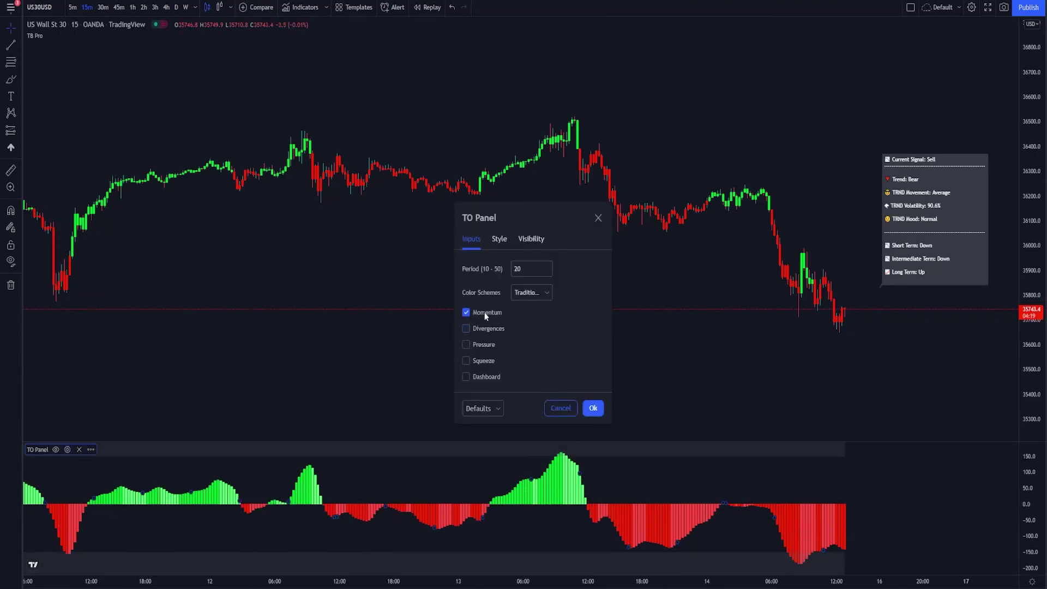
click(483, 312)
click(486, 344)
click(593, 408)
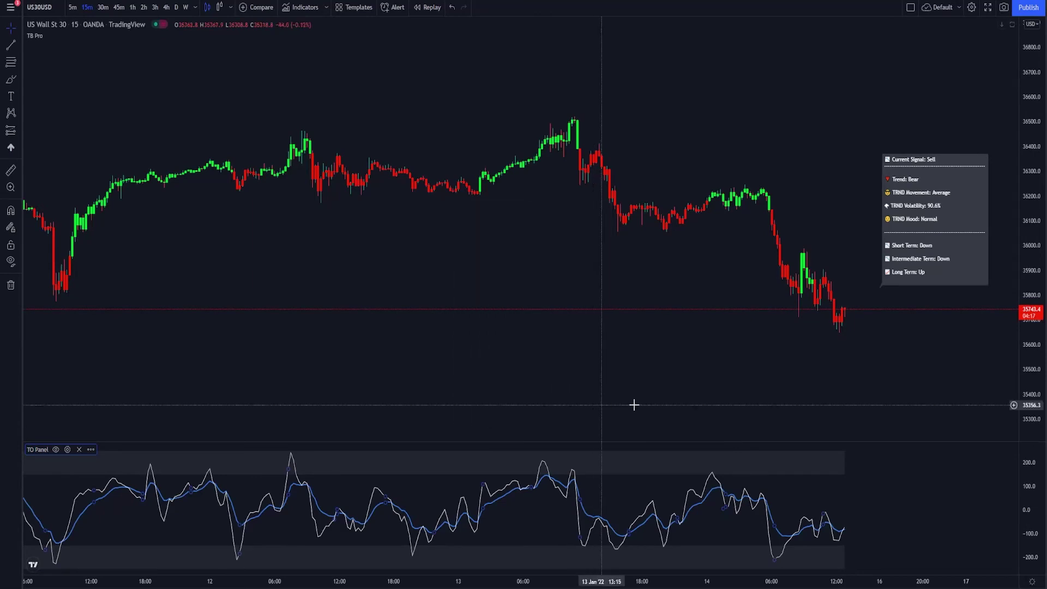
drag(1028, 491, 1027, 513)
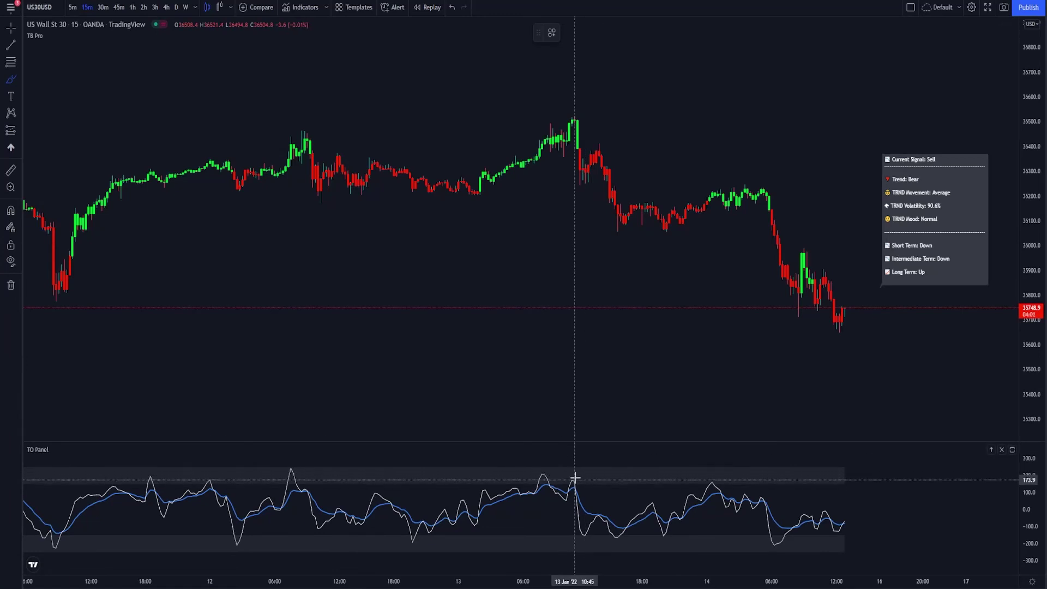
Brush circles around the 13 Jan Pressure line crossings and trace the matching price drop and recovery on the chart.
mouse_move(578, 480)
mouse_down()
mouse_move(570, 485)
mouse_move(574, 478)
mouse_up()
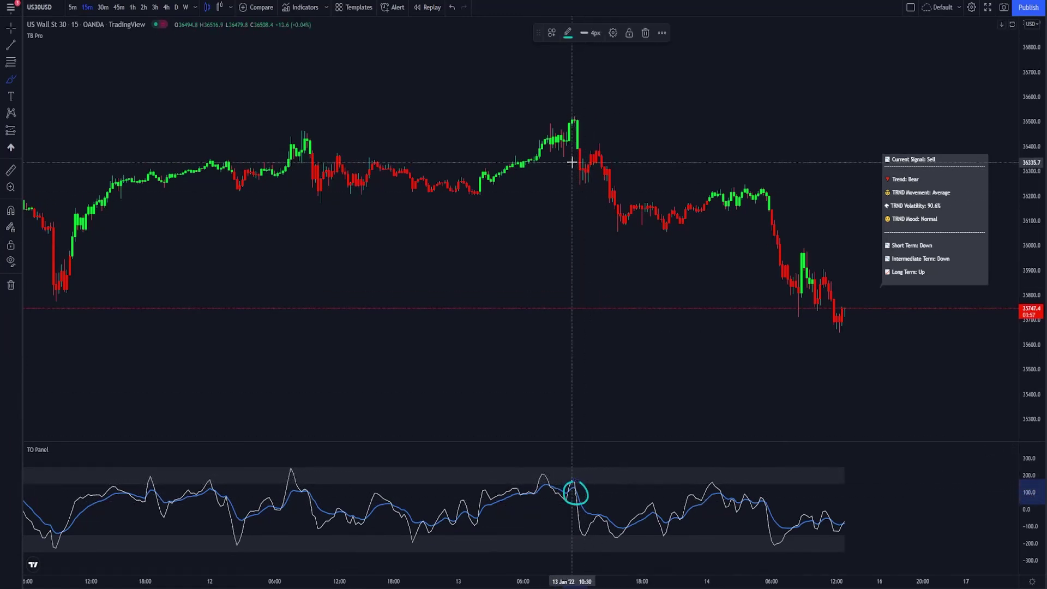
drag(571, 162, 620, 228)
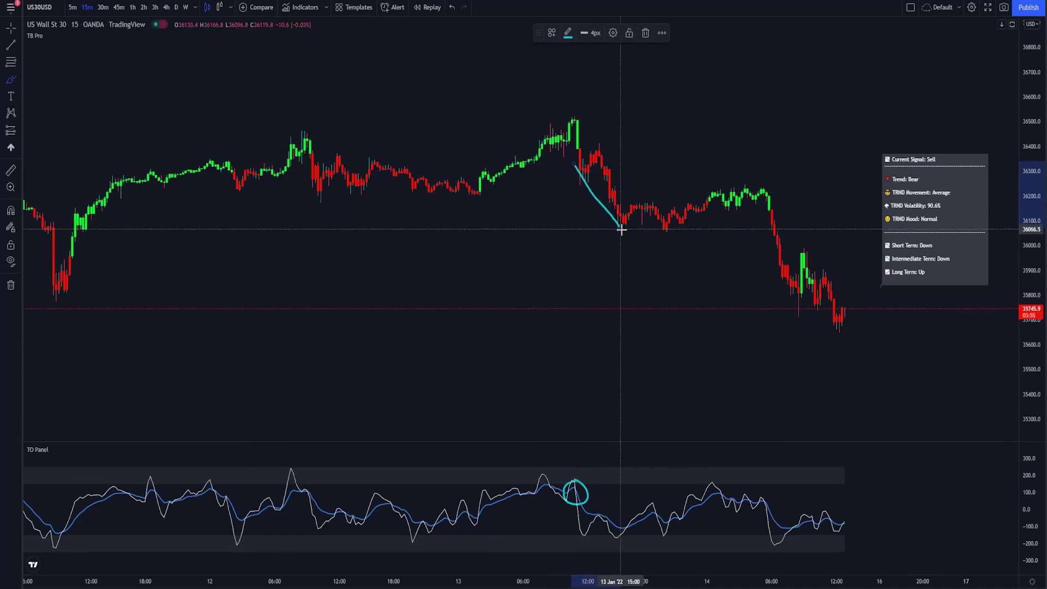
drag(622, 520, 620, 522)
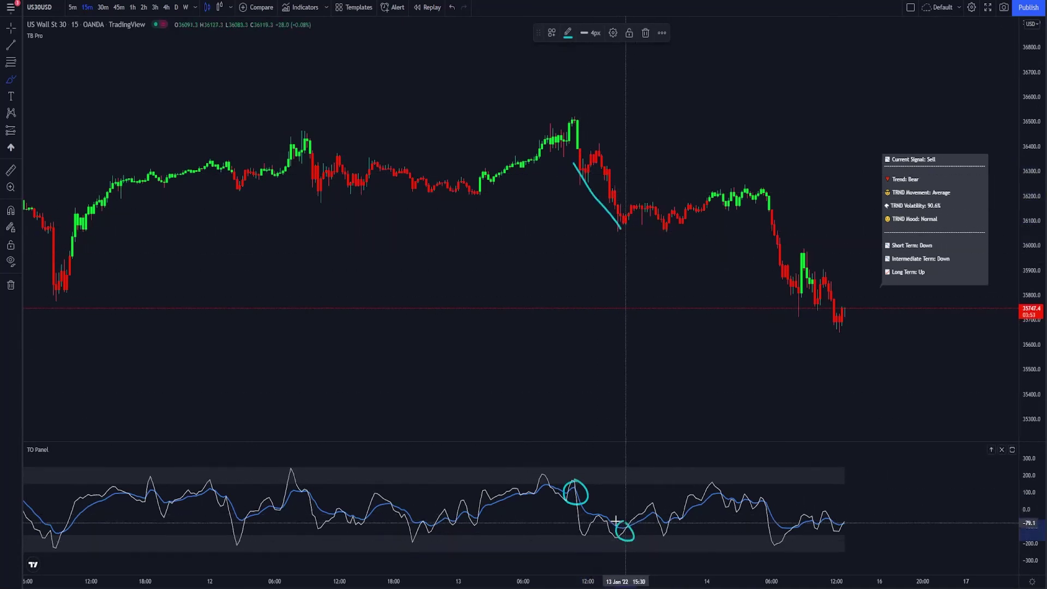
drag(639, 240, 712, 207)
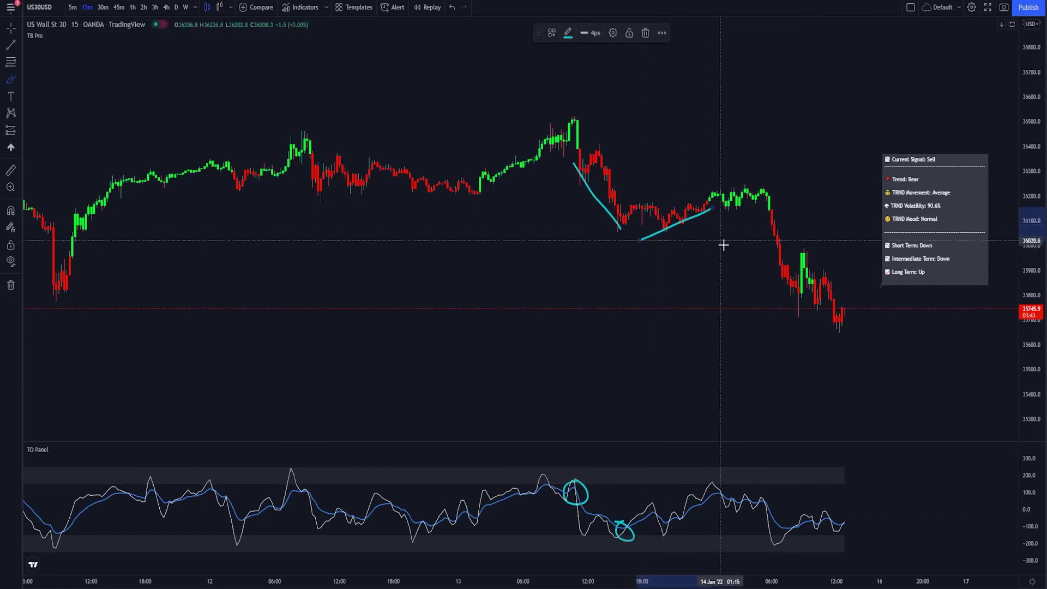
Brush circles around the three 14 Jan Pressure line crossings and trace the matching price fall and rebound on the chart.
drag(721, 485, 722, 486)
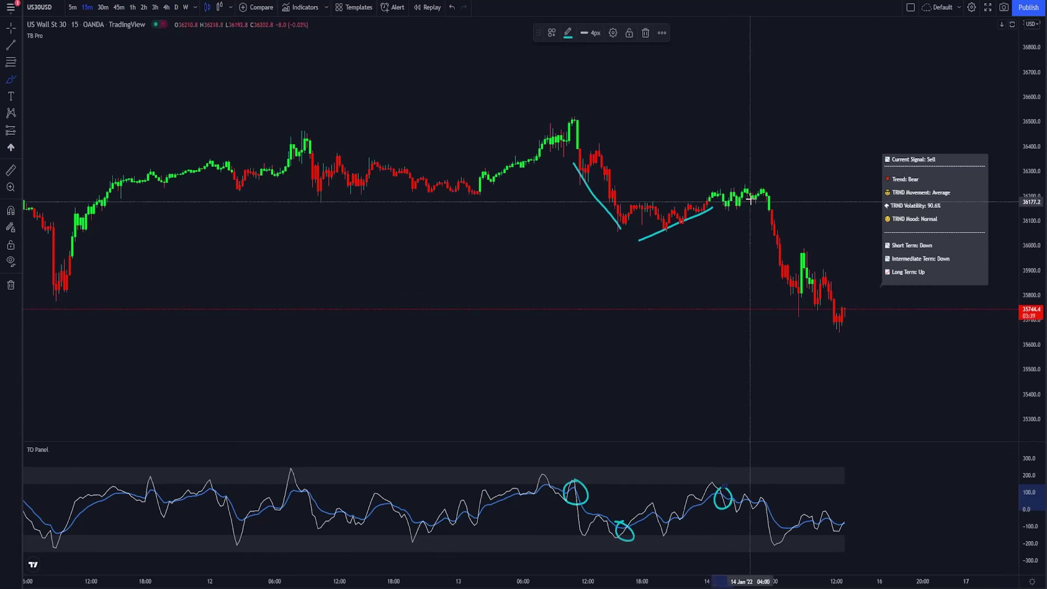
mouse_move(760, 493)
mouse_down()
mouse_move(765, 510)
mouse_move(760, 495)
mouse_up()
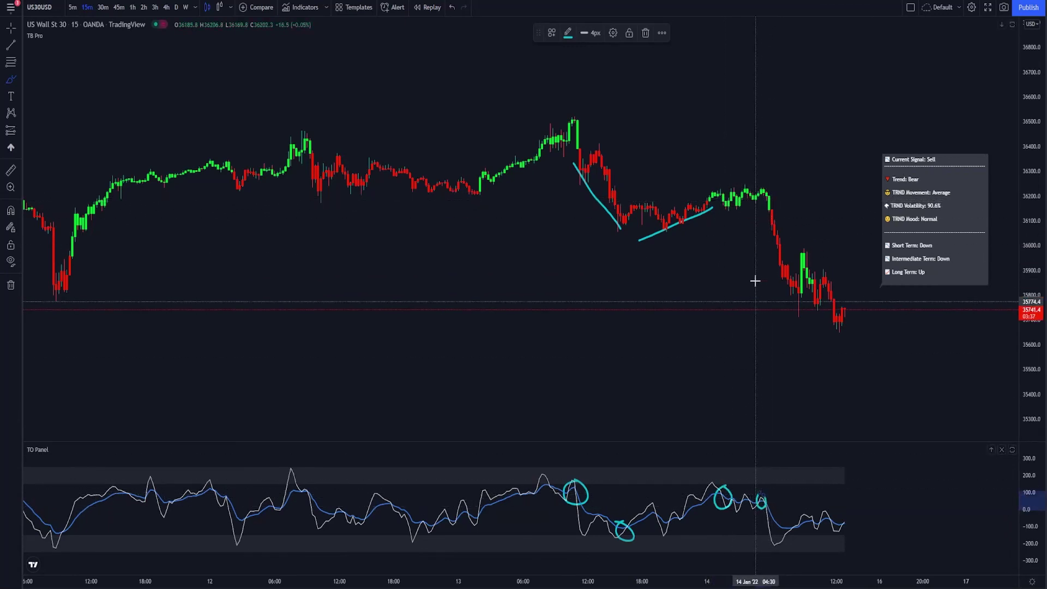
drag(759, 209, 797, 316)
mouse_move(791, 514)
mouse_down()
mouse_move(790, 535)
mouse_move(799, 516)
mouse_up()
drag(795, 315, 811, 277)
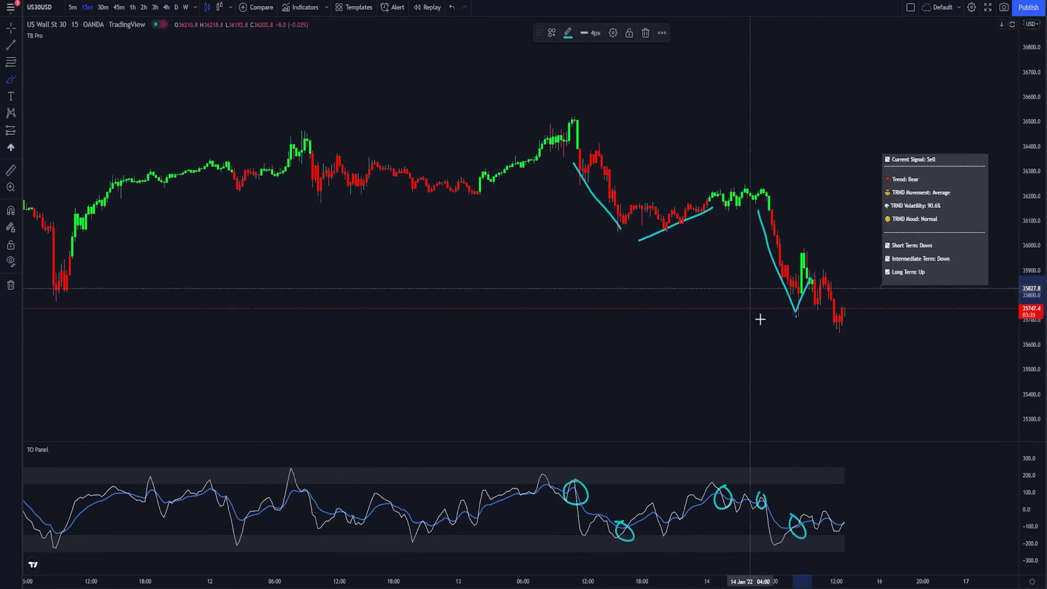
Remove all brush drawings from the chart and replace Pressure with Squeeze in the TO Panel settings.
click(10, 284)
click(66, 450)
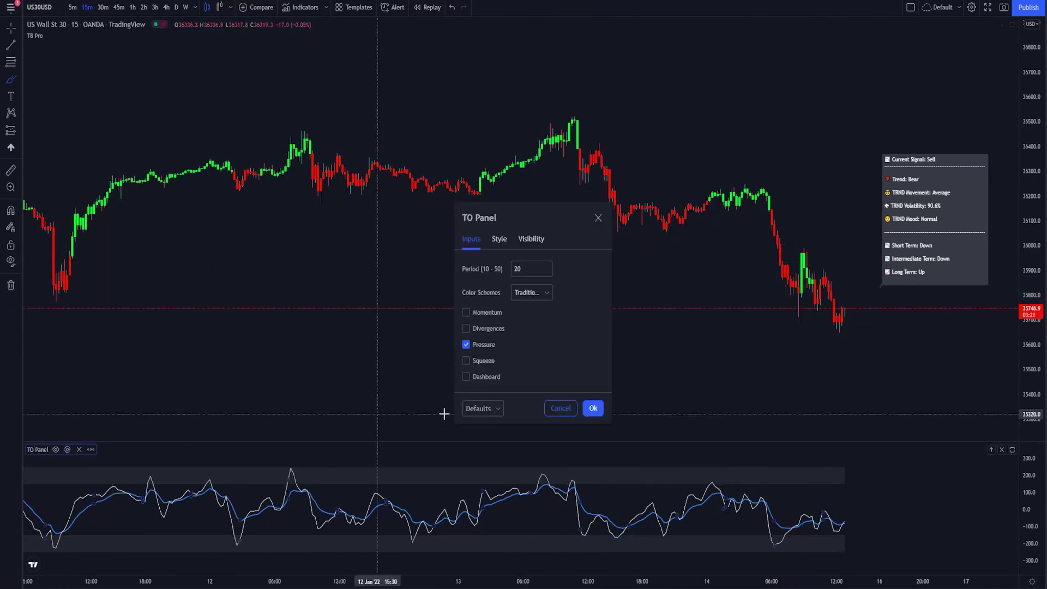
click(483, 344)
click(574, 409)
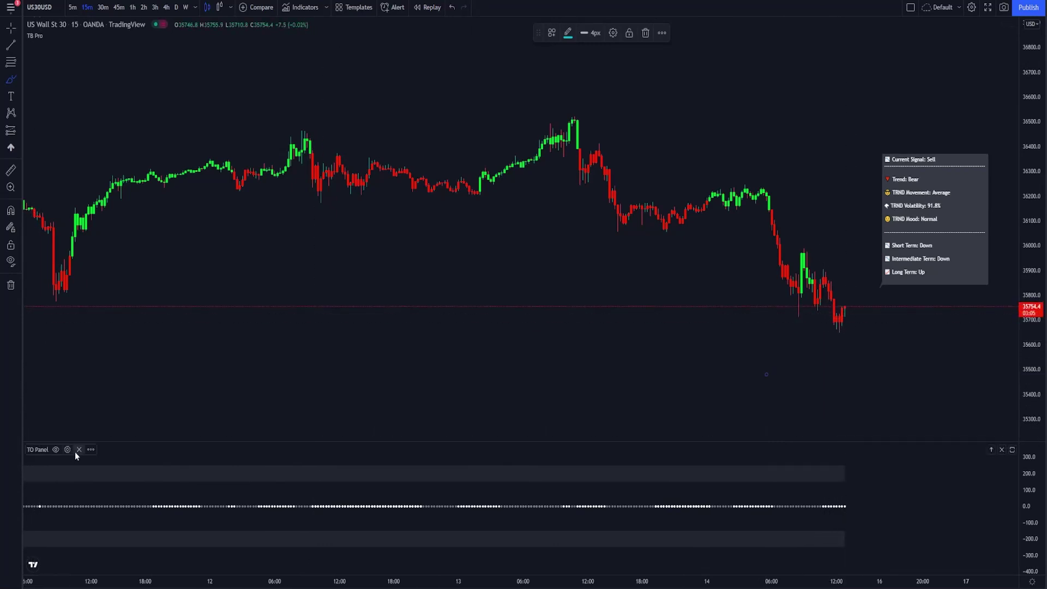
Enable Momentum, Divergences, Pressure, Squeeze and Dashboard together in the TO Panel settings.
click(67, 450)
click(487, 361)
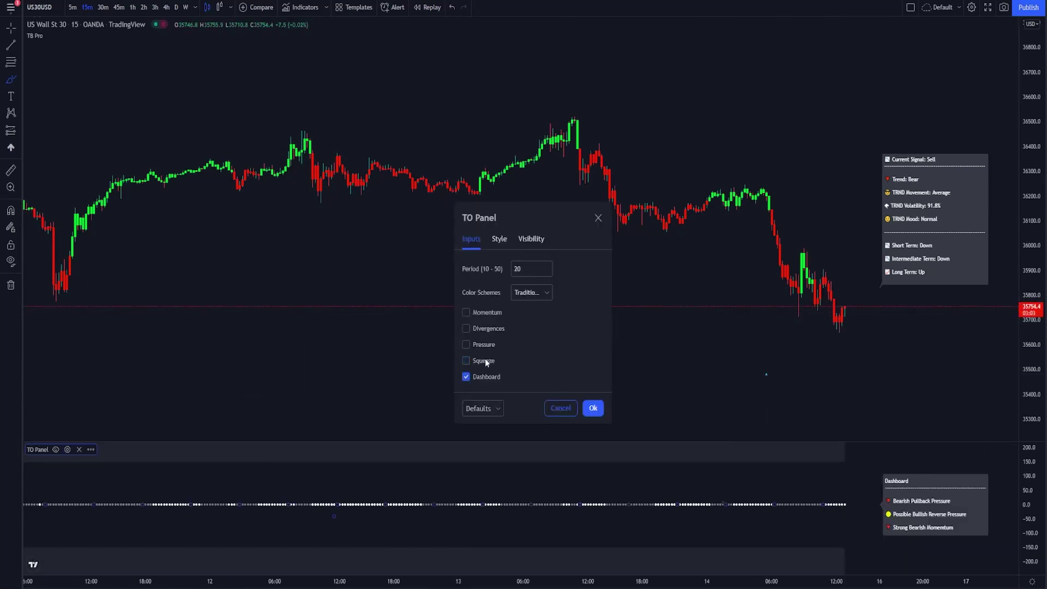
click(484, 344)
click(490, 328)
click(491, 312)
click(485, 361)
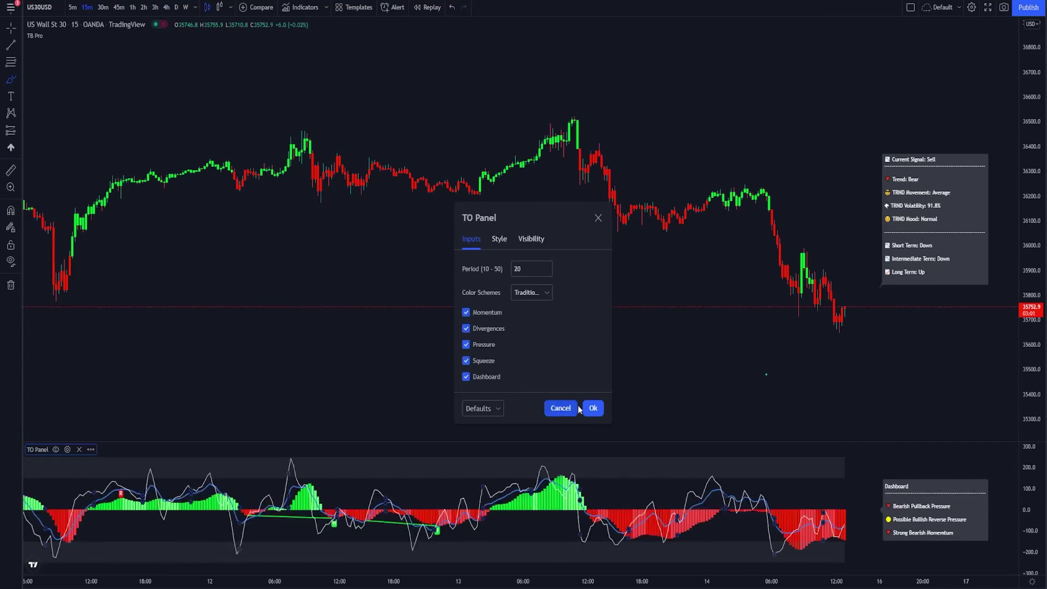
click(592, 409)
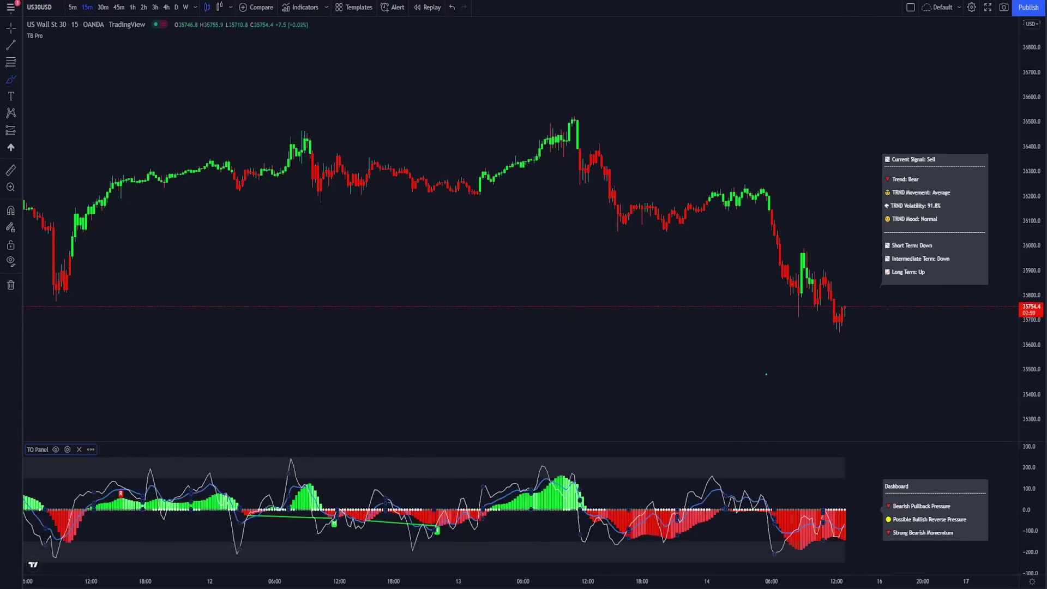